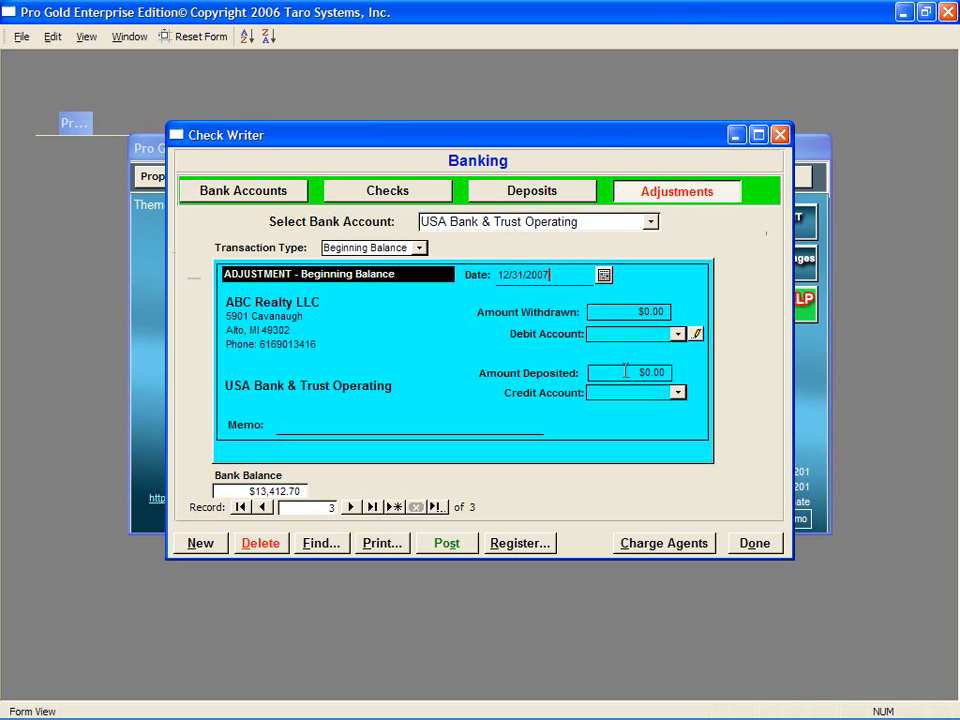
Step: Enter a $10,000.00 beginning-balance deposit credited to 3010 Opening Balance Equity and finish
left_click(666, 372)
type("10,000")
key("Tab")
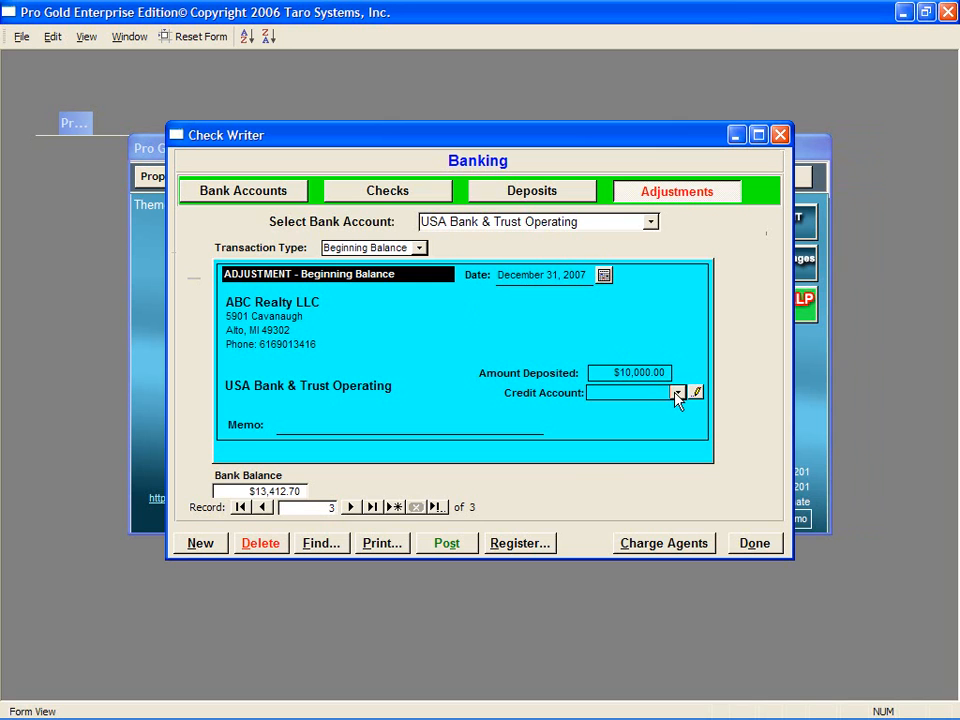
left_click(677, 393)
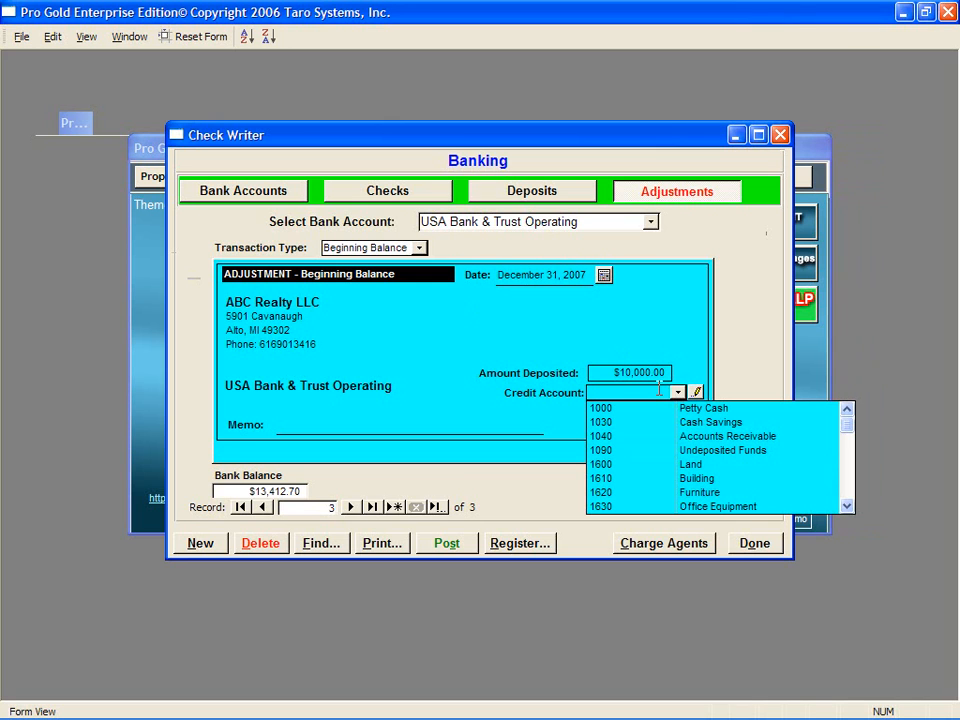
type("3010")
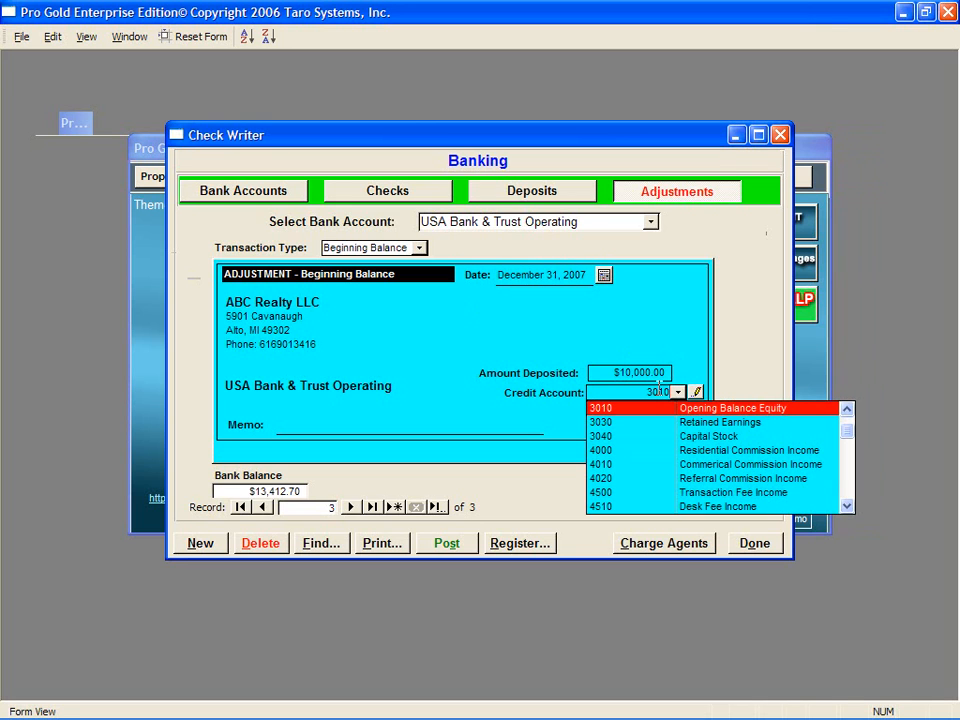
left_click(657, 412)
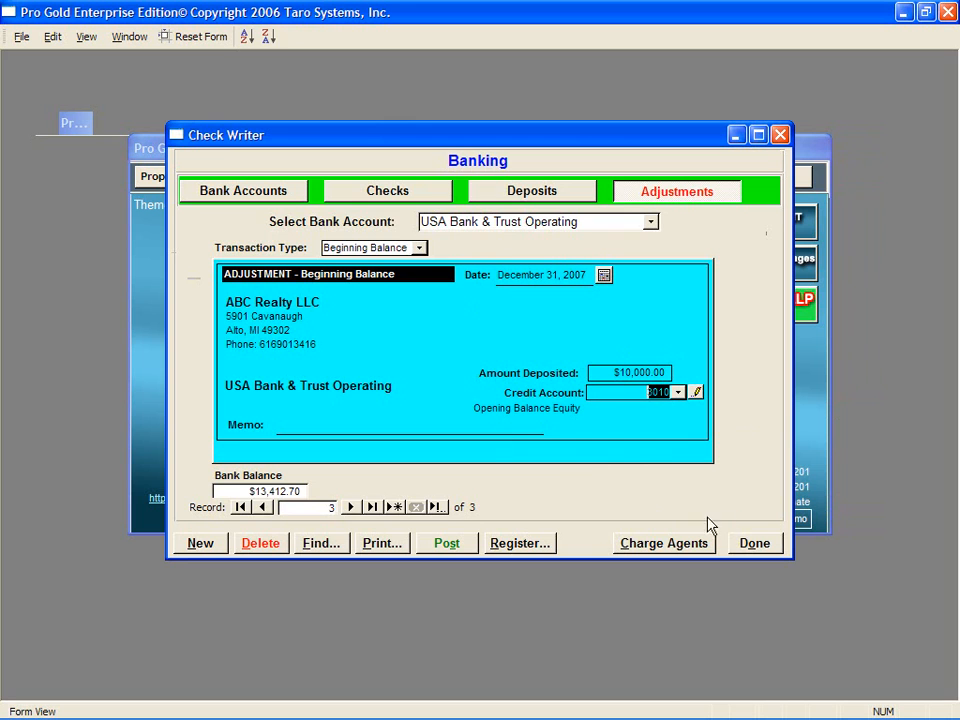
left_click(752, 543)
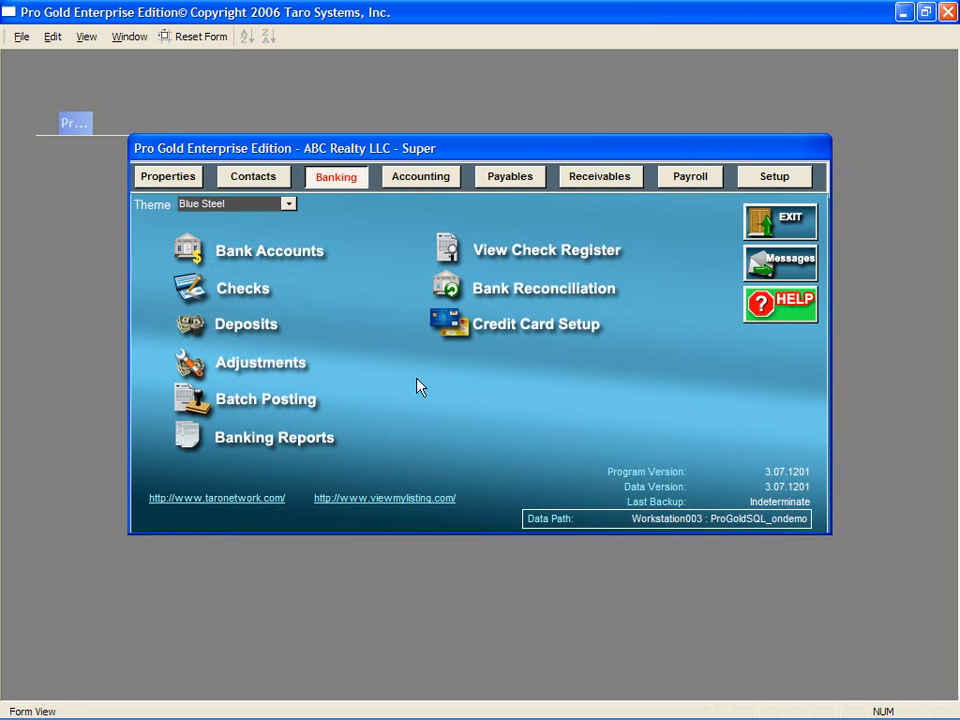
Step: Start a new check on the USA Bank & Trust Operating account
left_click(195, 286)
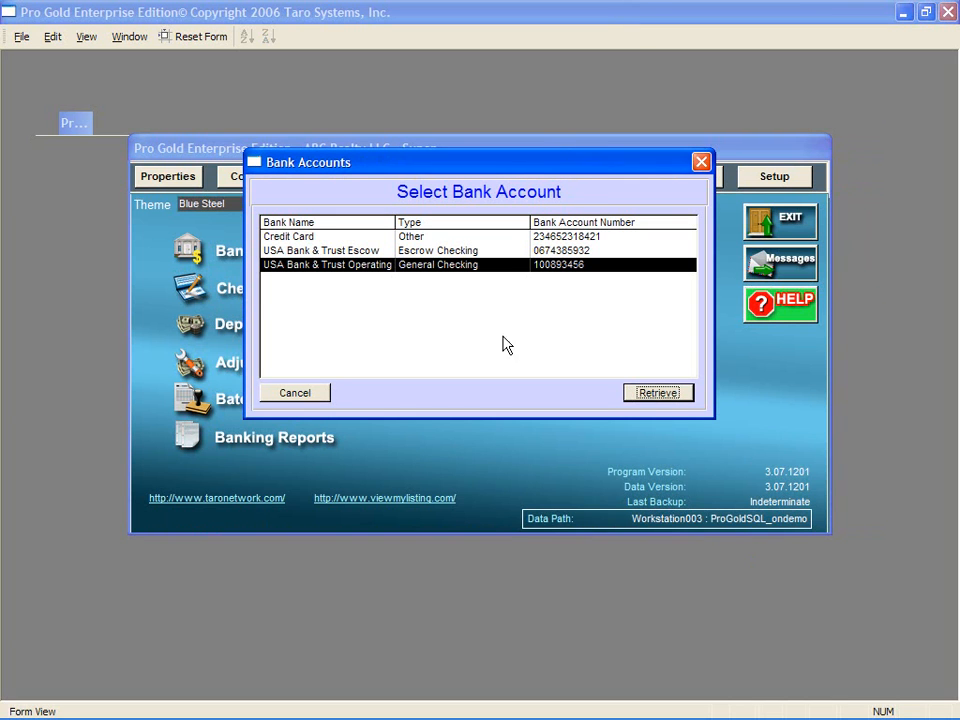
left_click(669, 397)
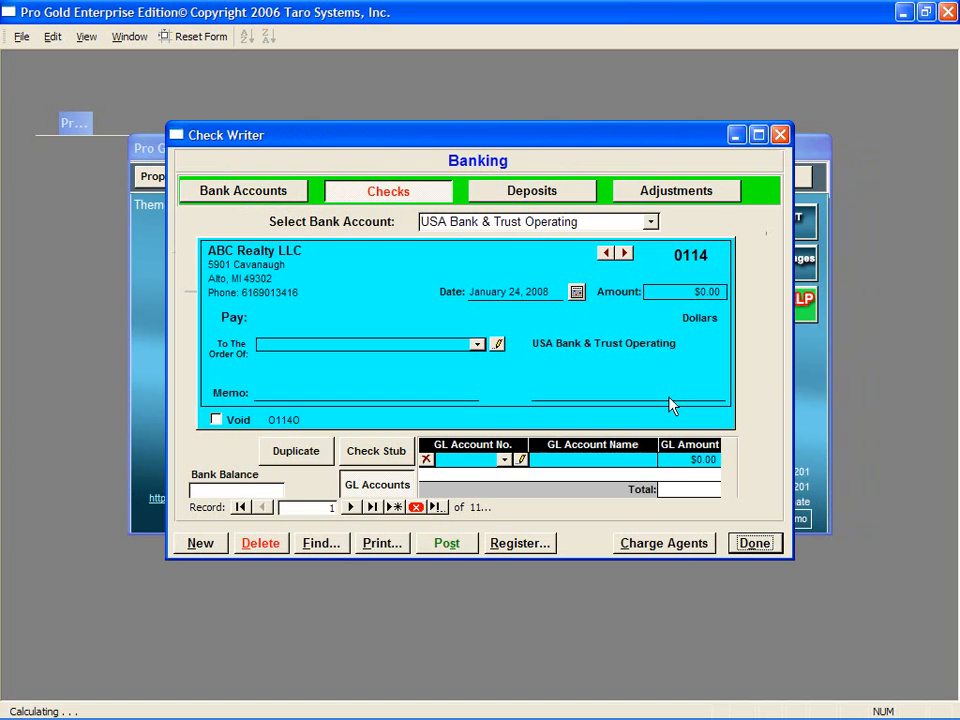
left_click(201, 543)
left_click(441, 410)
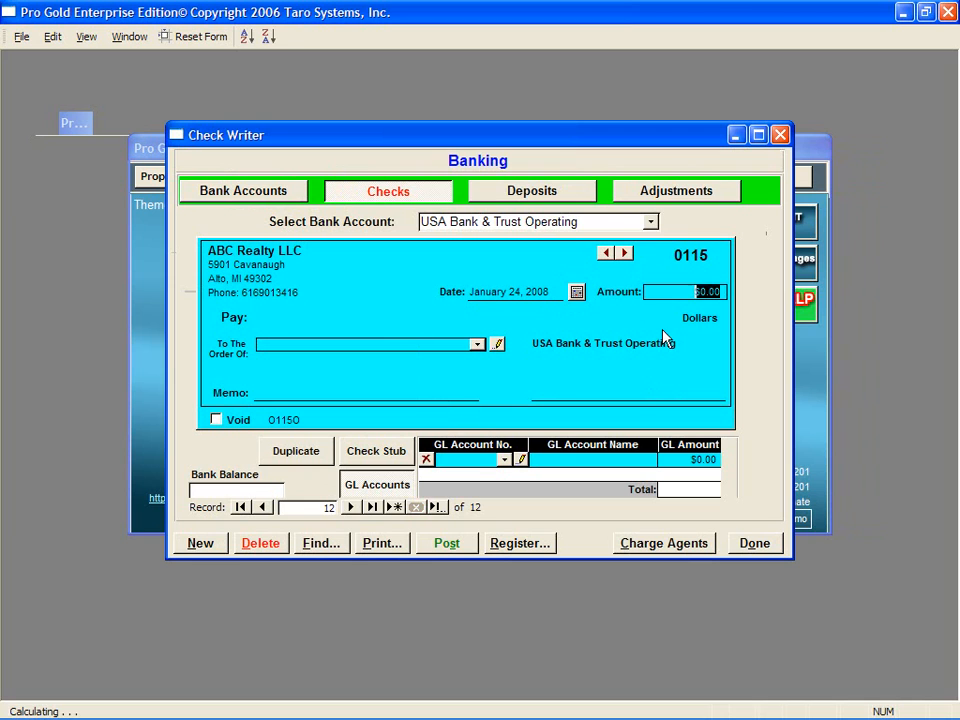
Step: Fill in check 0107 dated 01/02/2008 for $352.96 and enter the payee's name
double_click(686, 256)
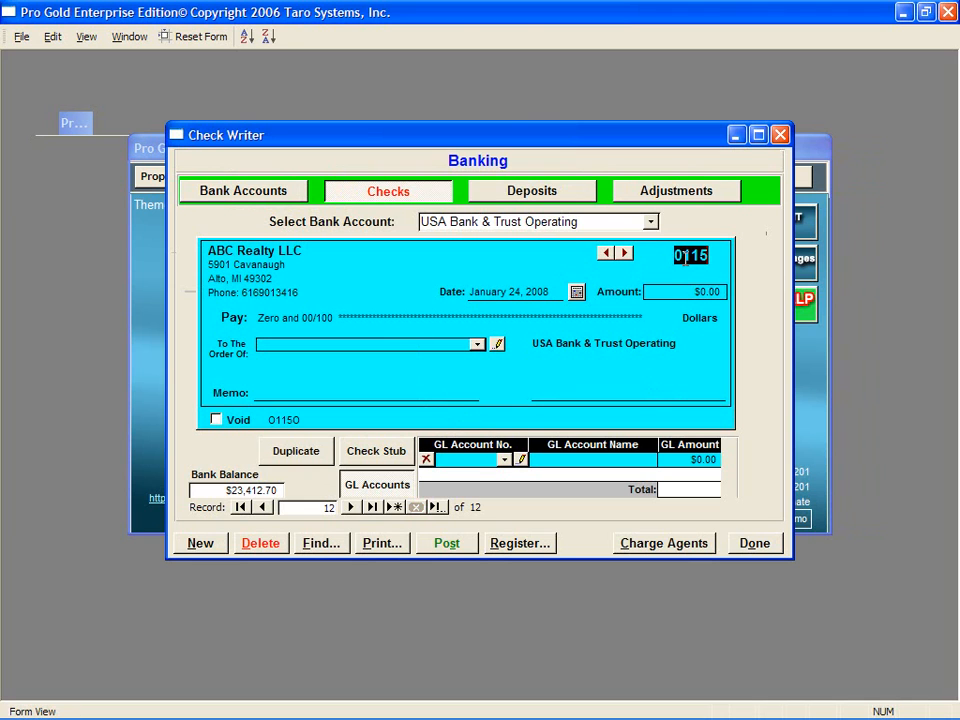
type("0107")
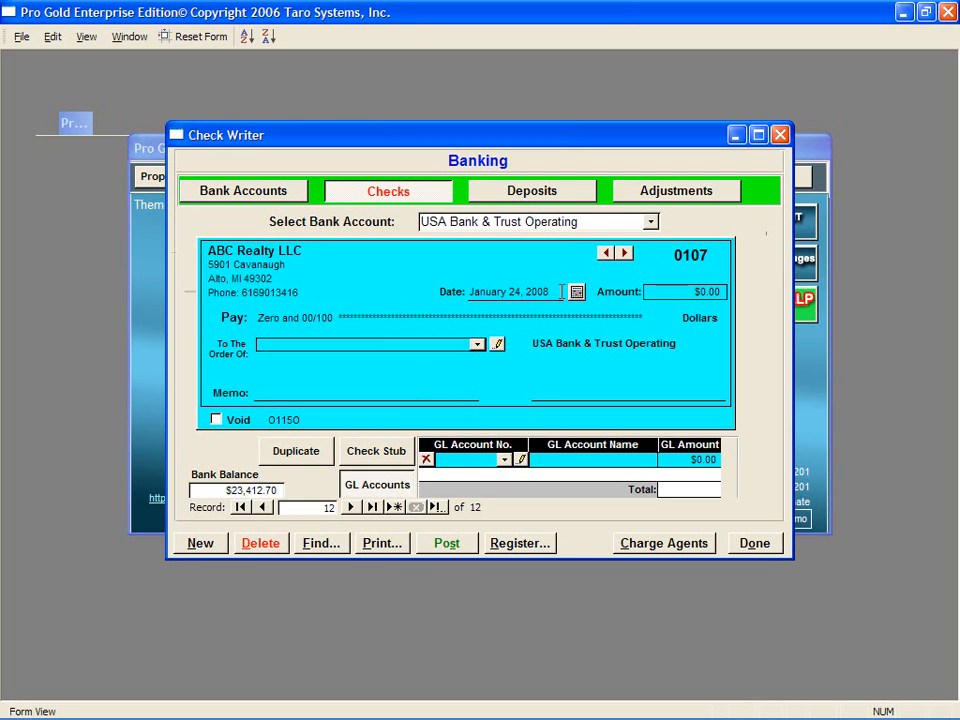
left_click(456, 297)
type("01/02/2008")
key("Tab")
type("352.96")
key("Tab")
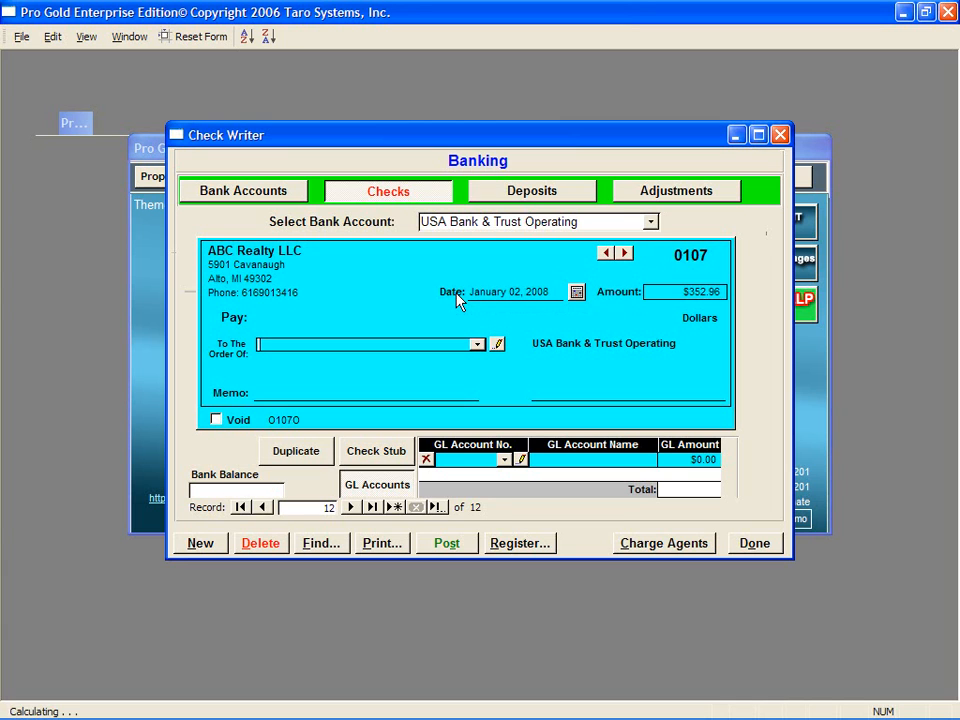
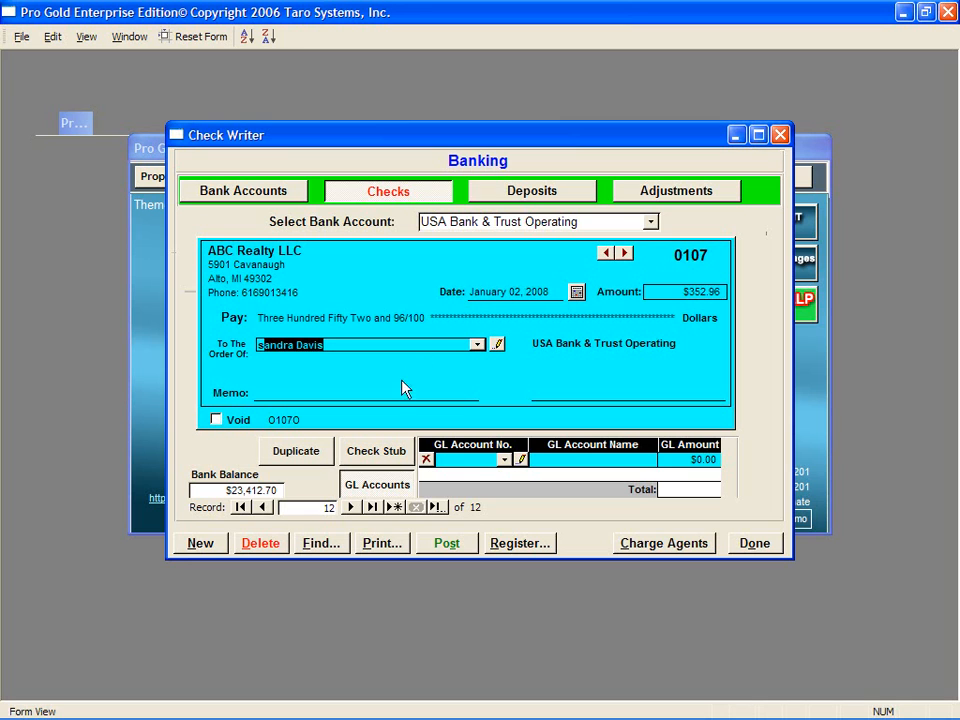
key("Tab")
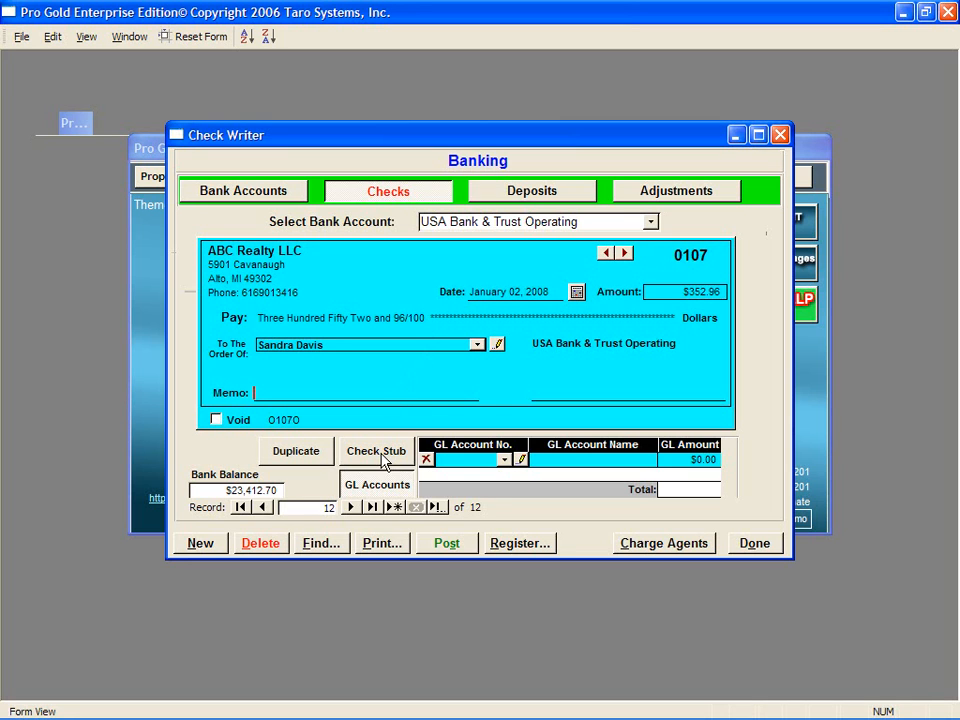
Step: Code the $352.96 check to GL account 5000 Agent Commission Expense, skip printing, and close
left_click(385, 458)
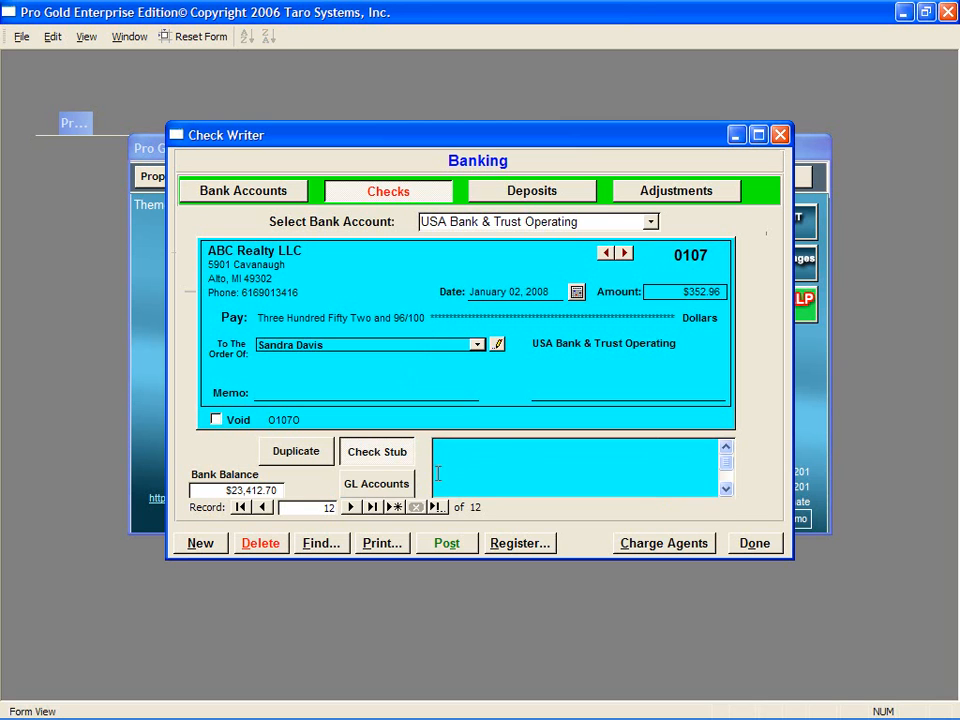
left_click(395, 489)
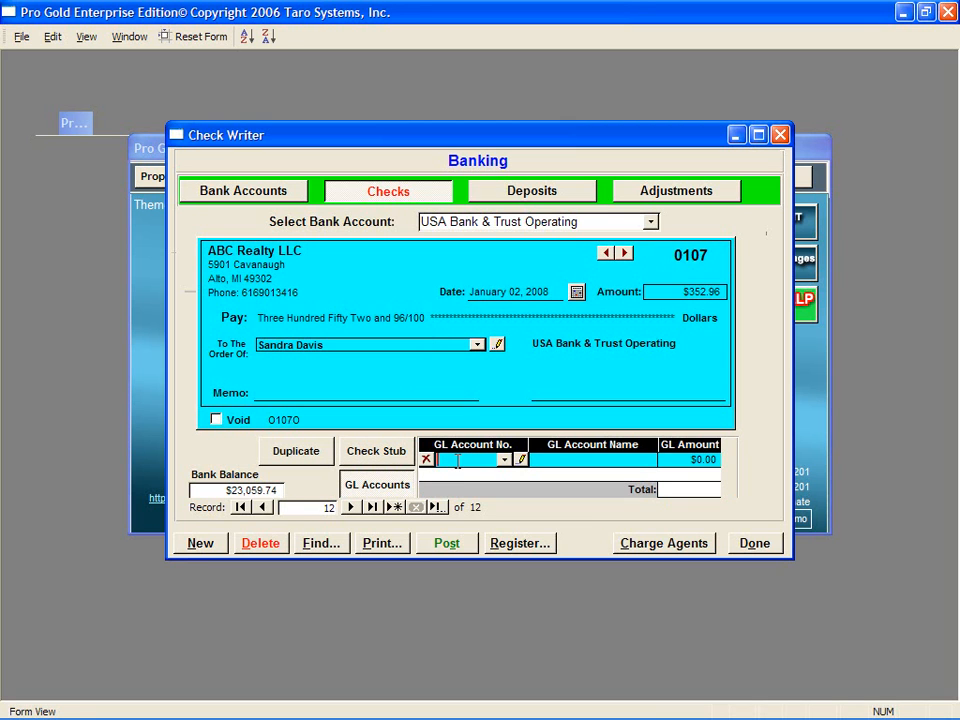
type("5000")
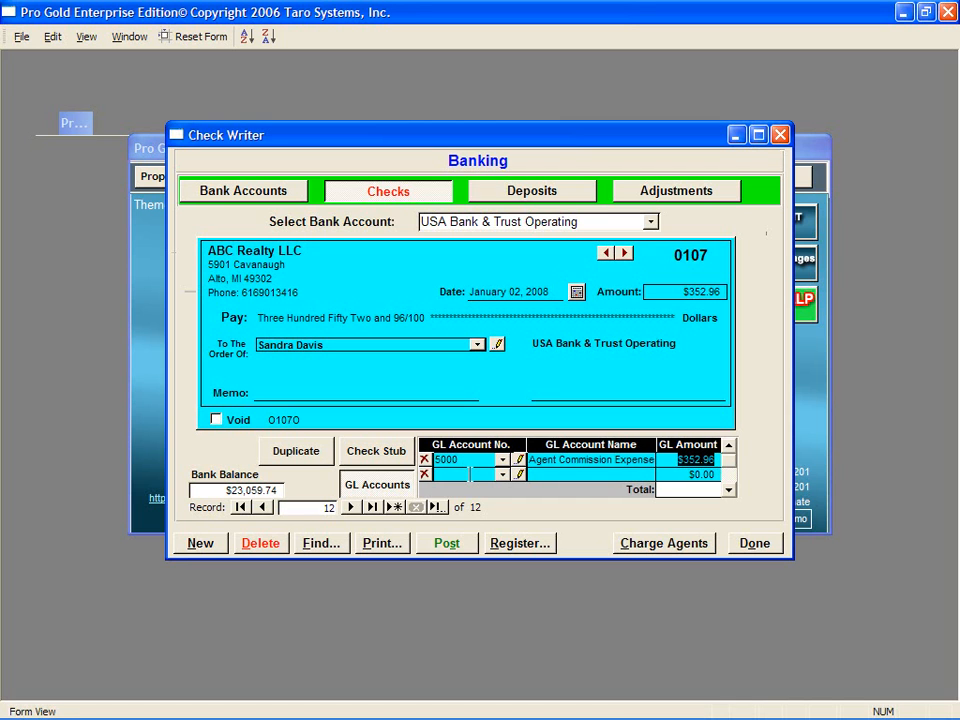
left_click(398, 544)
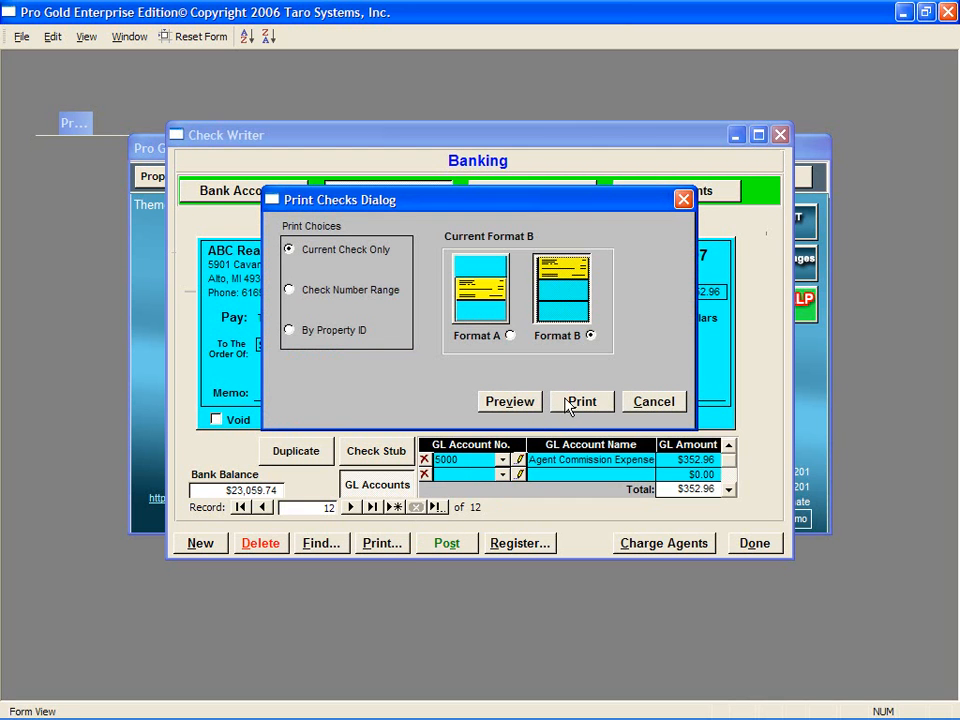
left_click(640, 401)
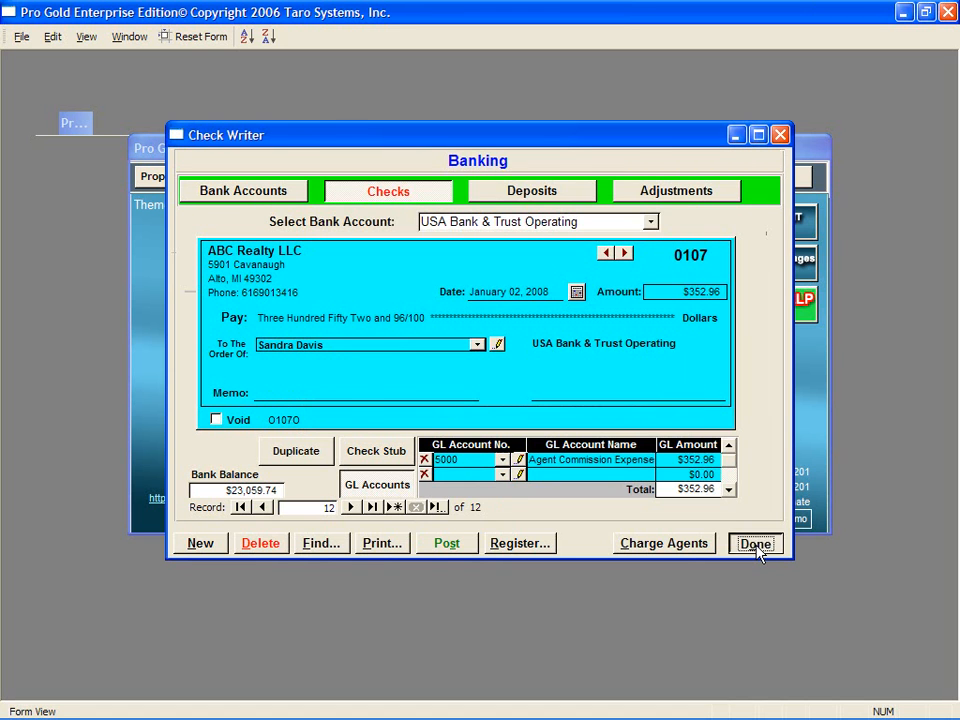
left_click(754, 543)
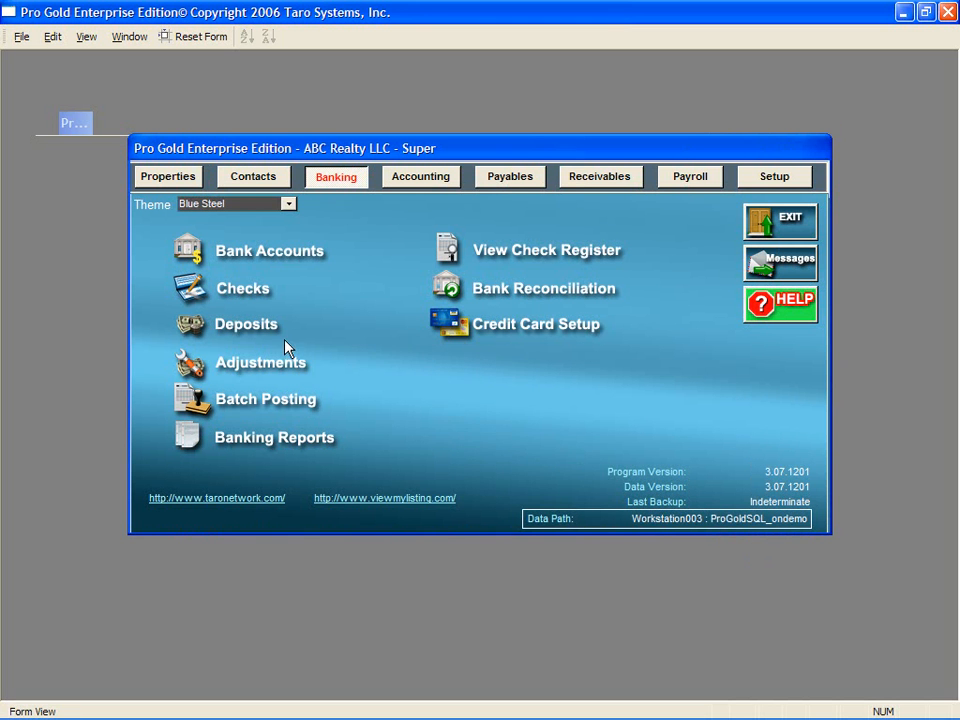
Step: Start a new deposit on the USA Bank & Trust Operating account
left_click(190, 325)
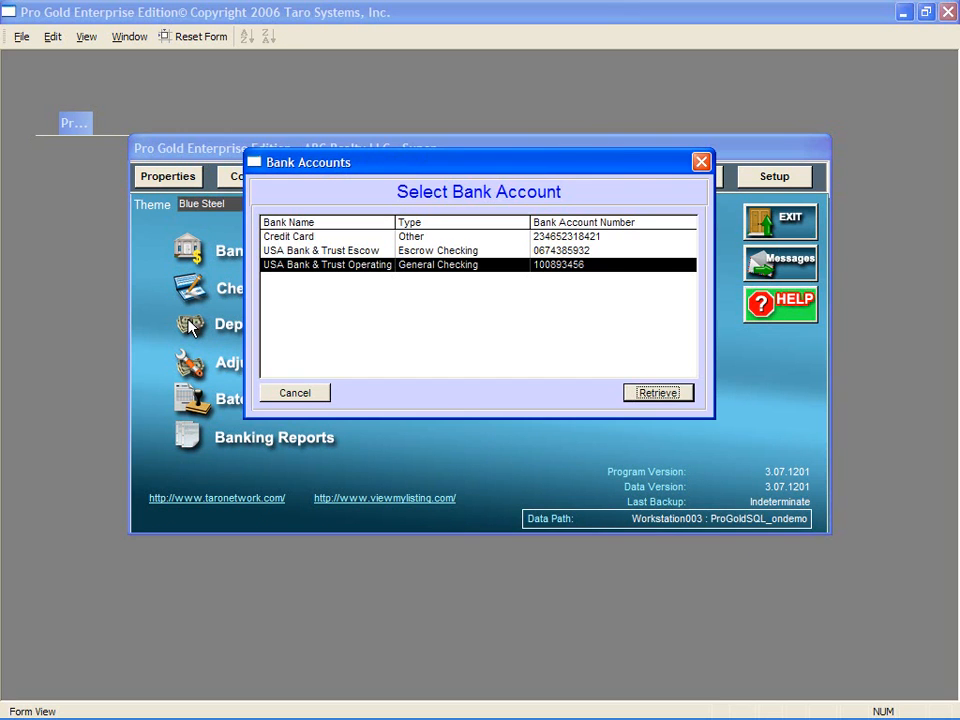
left_click(680, 398)
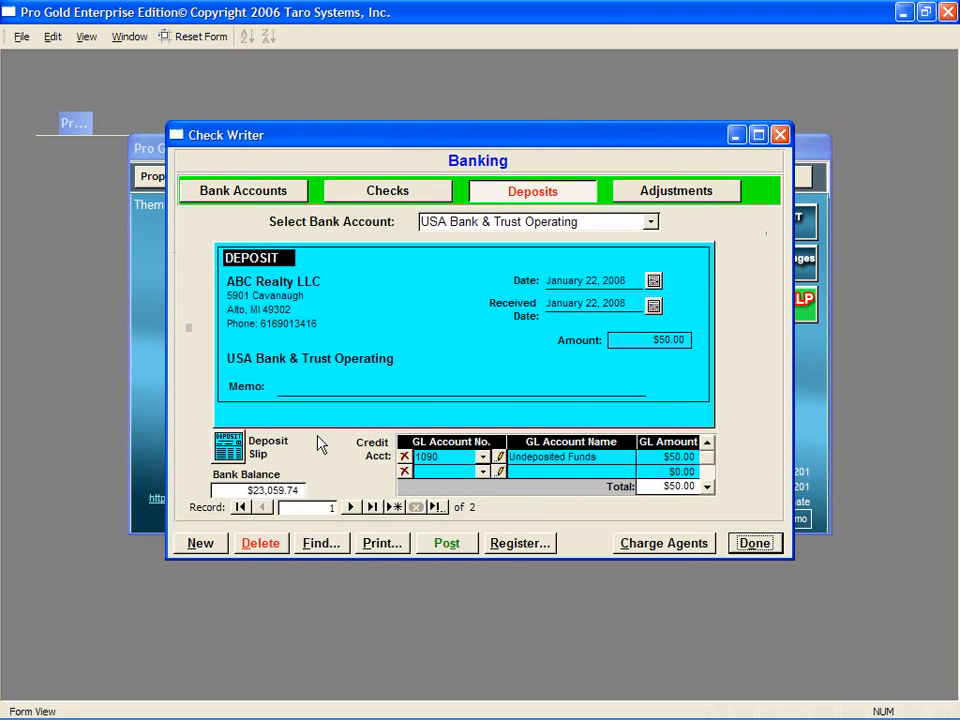
left_click(201, 543)
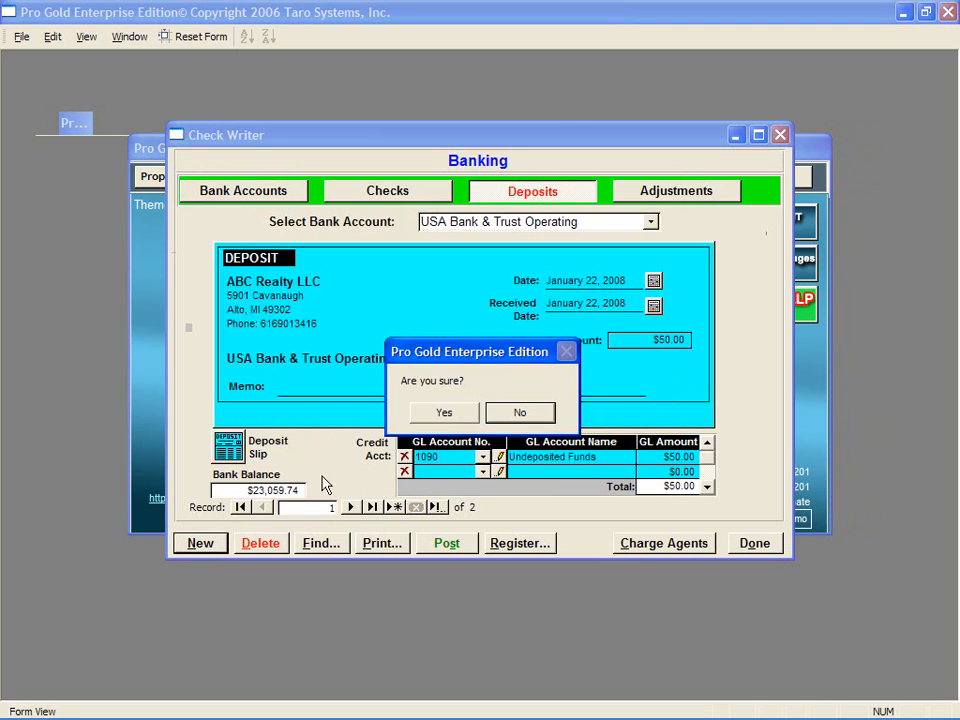
left_click(442, 409)
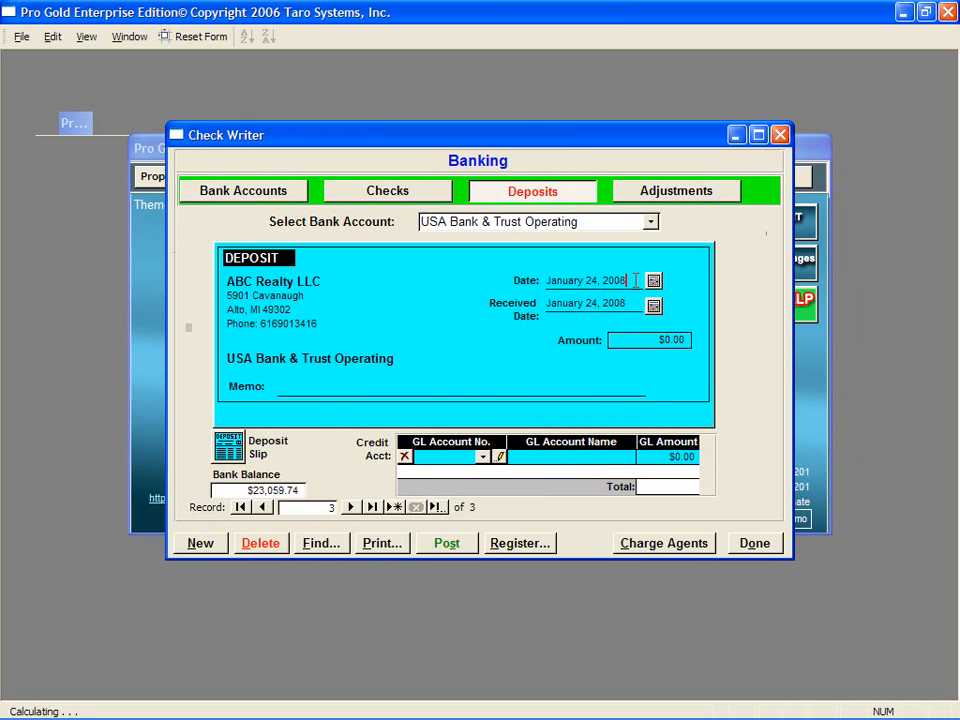
Step: Set both the deposit date and the received date to 01/22/2008
type("01/22/208")
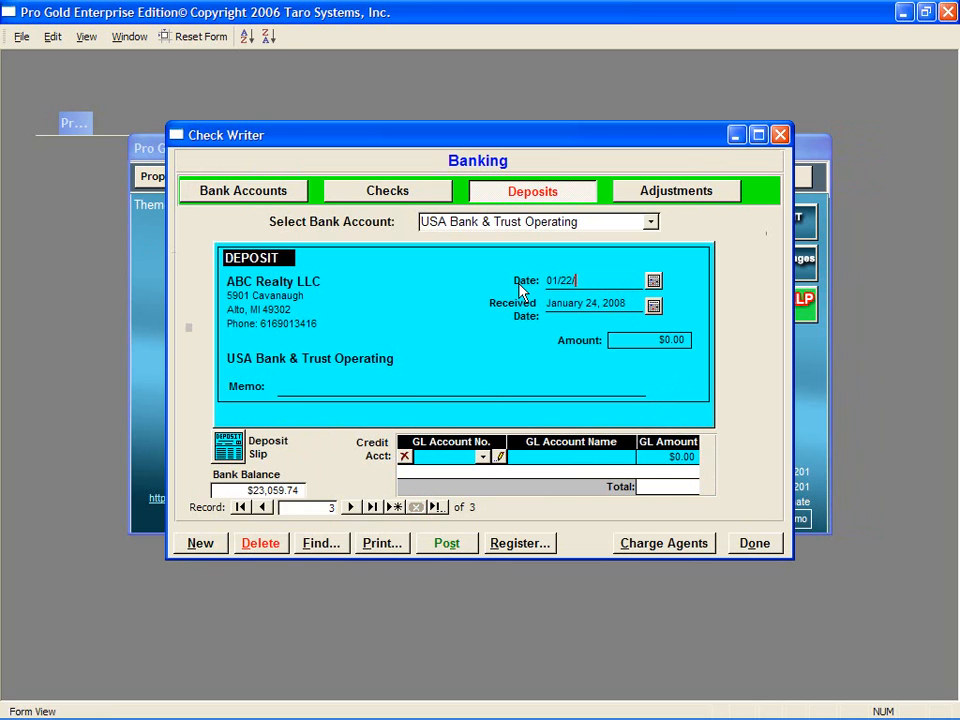
key("Tab")
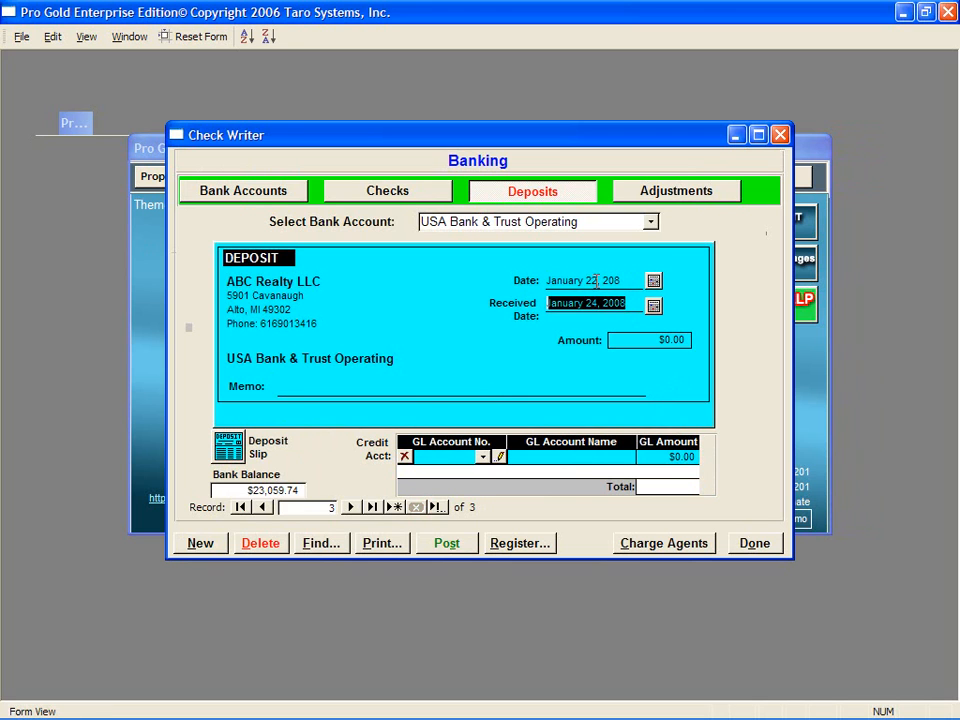
left_click(606, 280)
type("0")
key("Tab")
type("01/0")
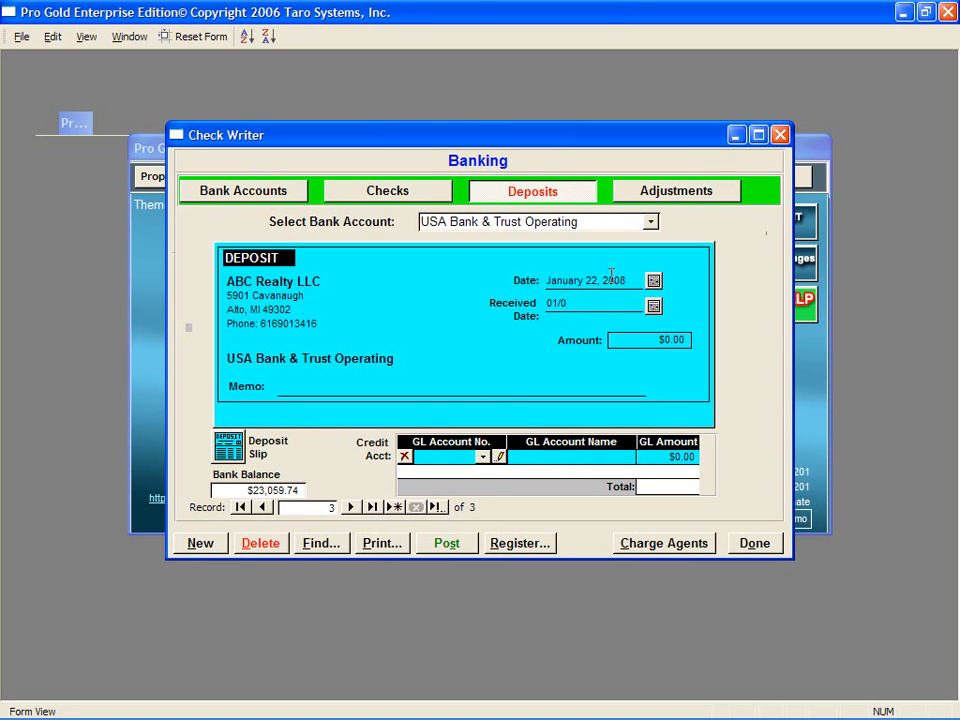
key("BackSpace")
type("22/2008")
key("Tab")
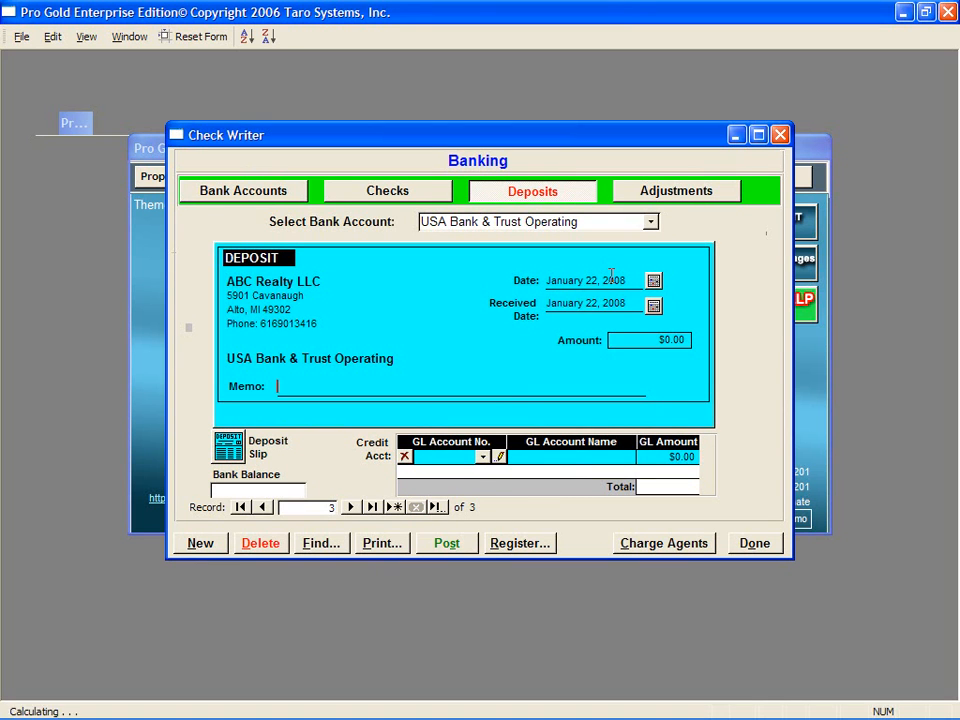
left_click_drag(650, 340, 697, 339)
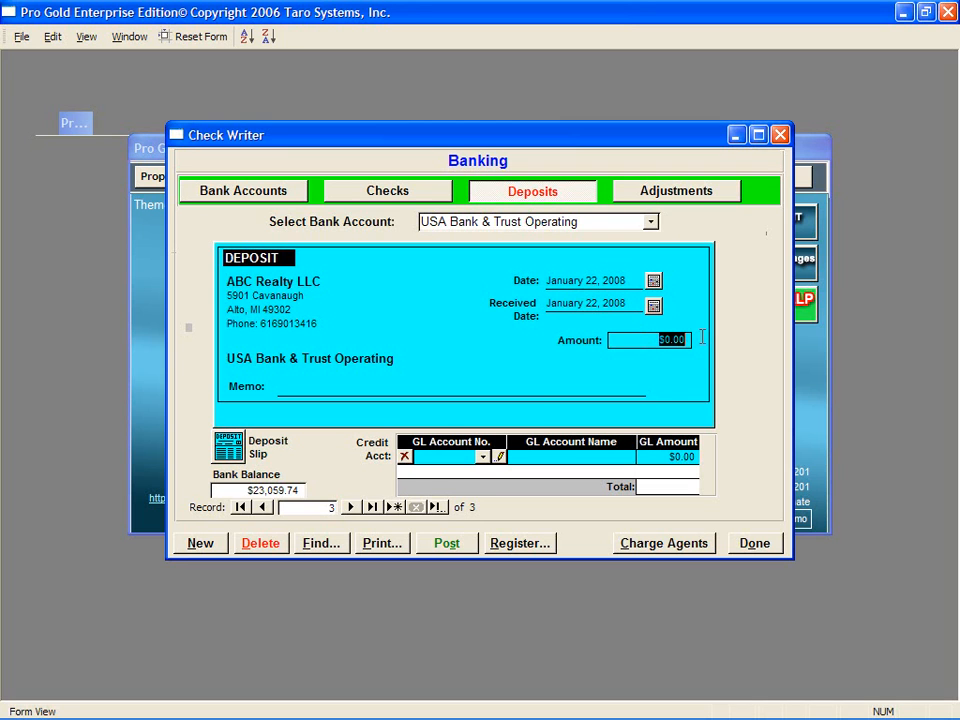
left_click(297, 385)
Step: Add a deposit slip line for check 5965 from First Title Company for $6,750.00
left_click(230, 448)
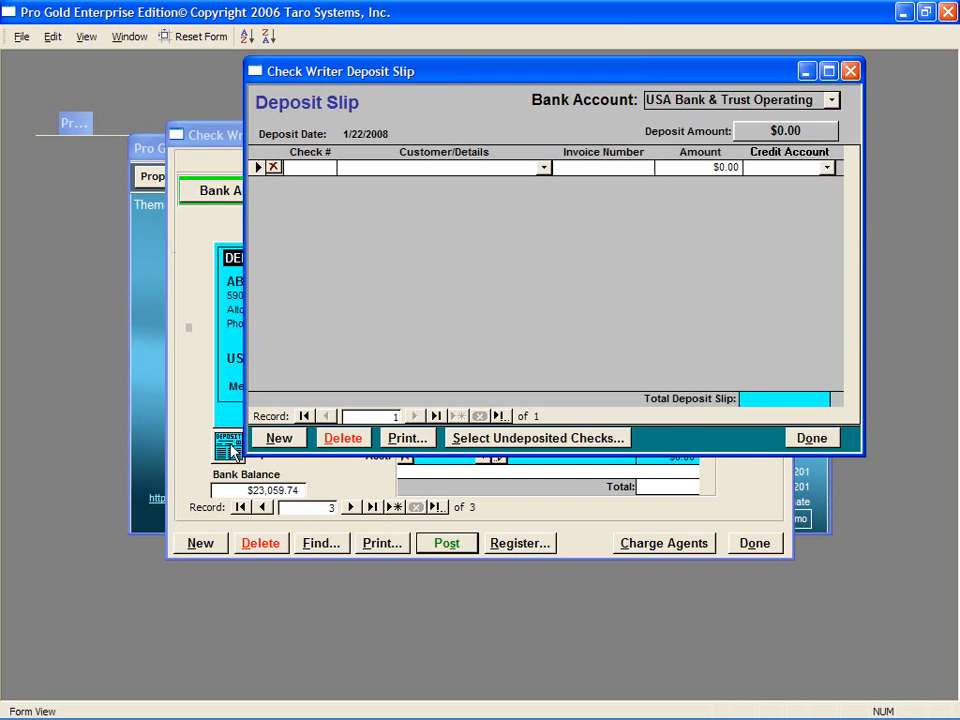
left_click(311, 167)
type("5965")
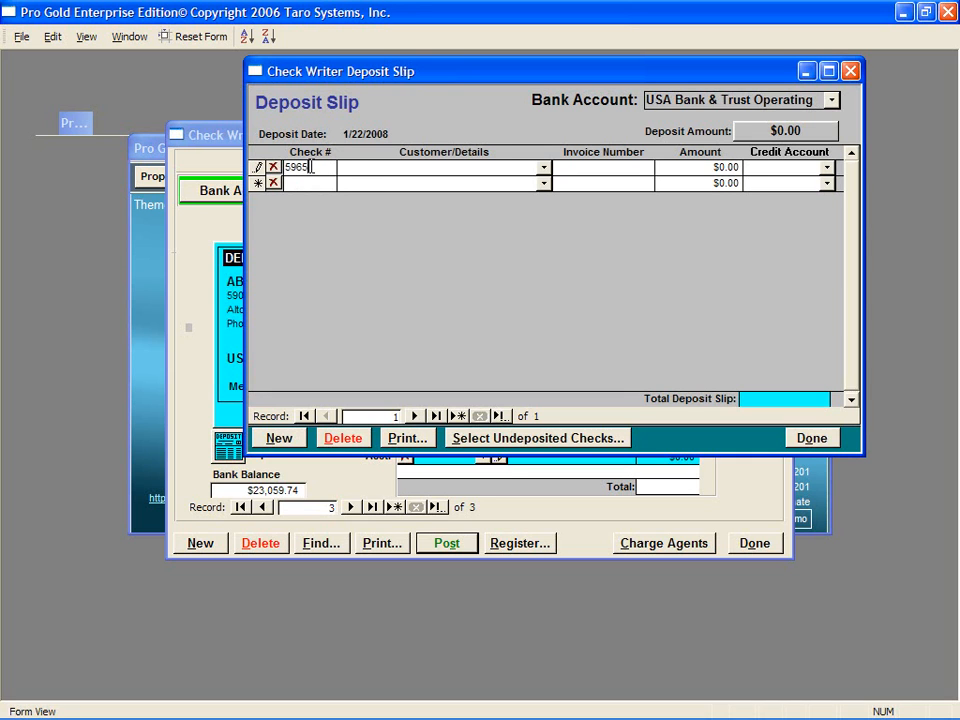
left_click(350, 167)
type("First Title Company")
key("Tab")
key("Tab")
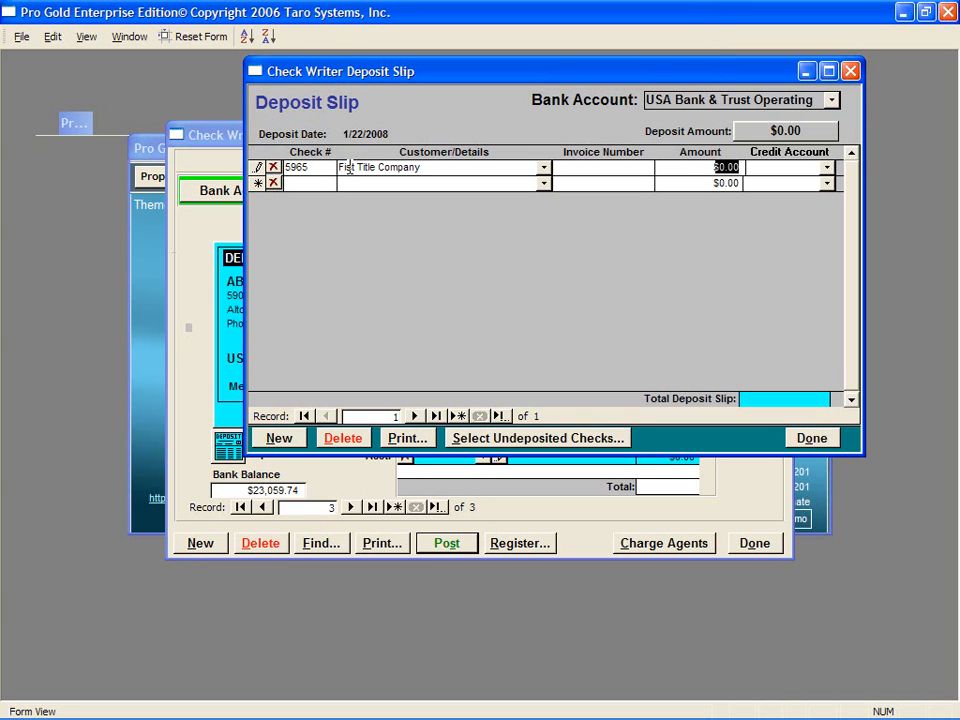
type("6750")
key("Tab")
Step: Credit the line to 4000 Residential Commission Income and return to the Banking menu
type("4")
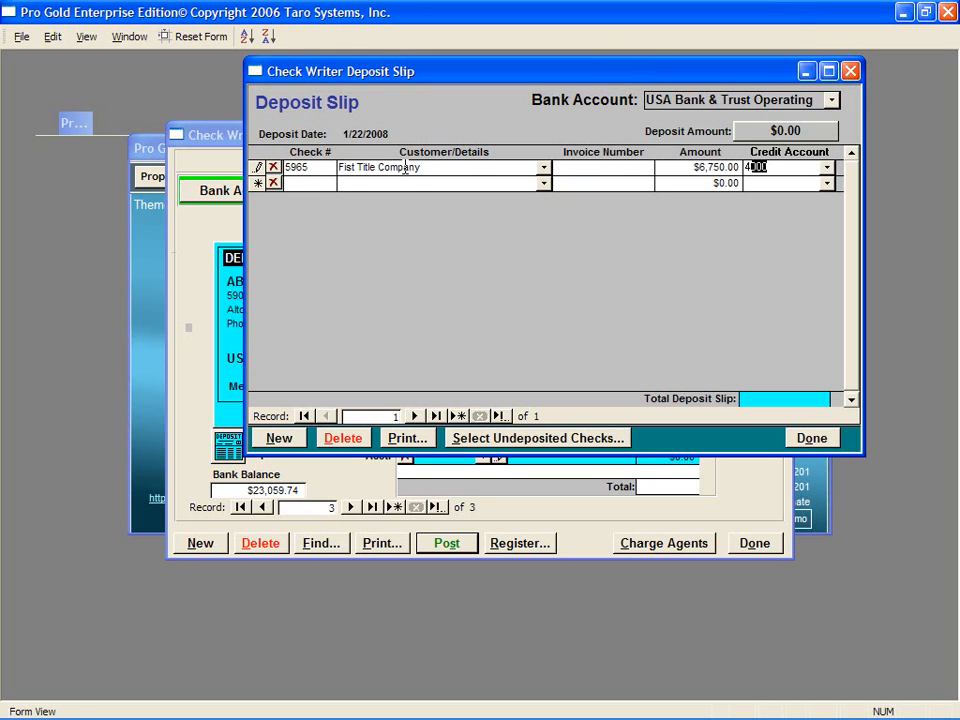
left_click(826, 168)
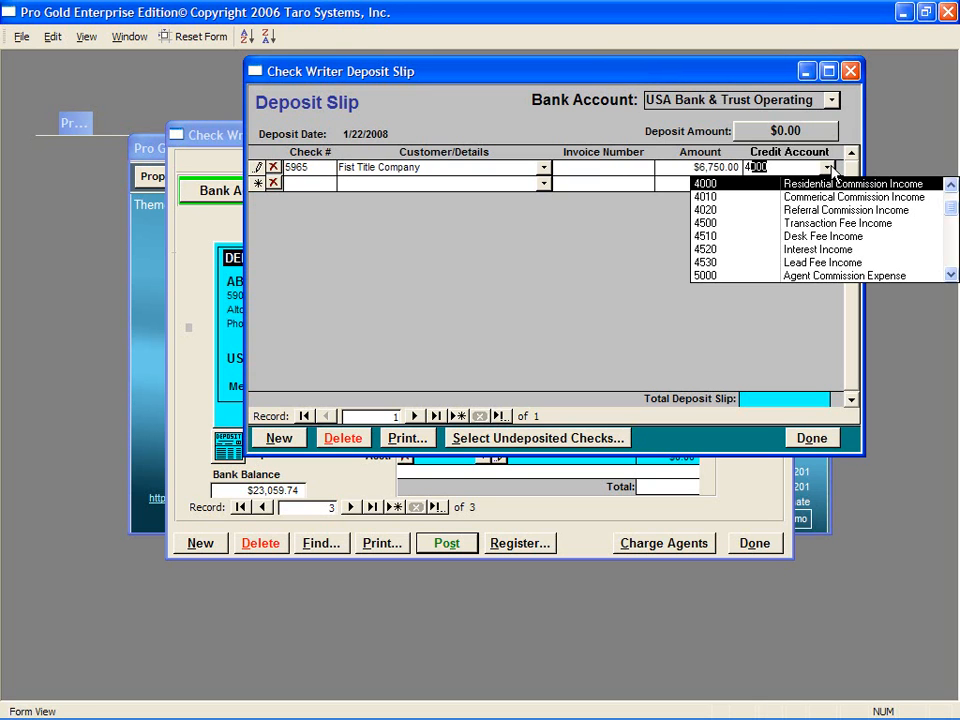
left_click(827, 185)
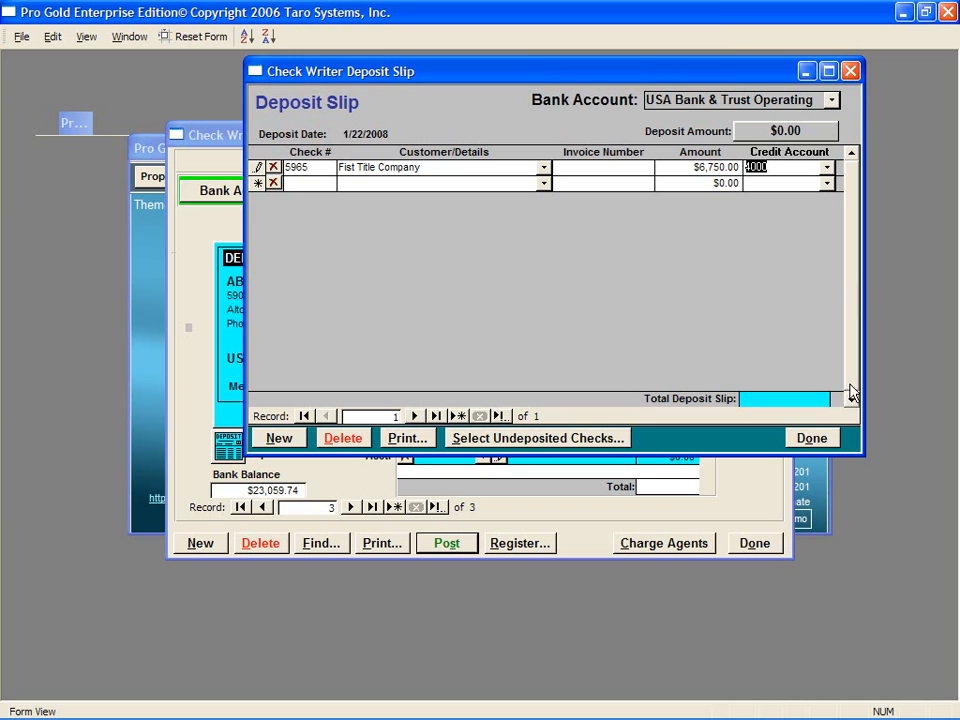
left_click(812, 438)
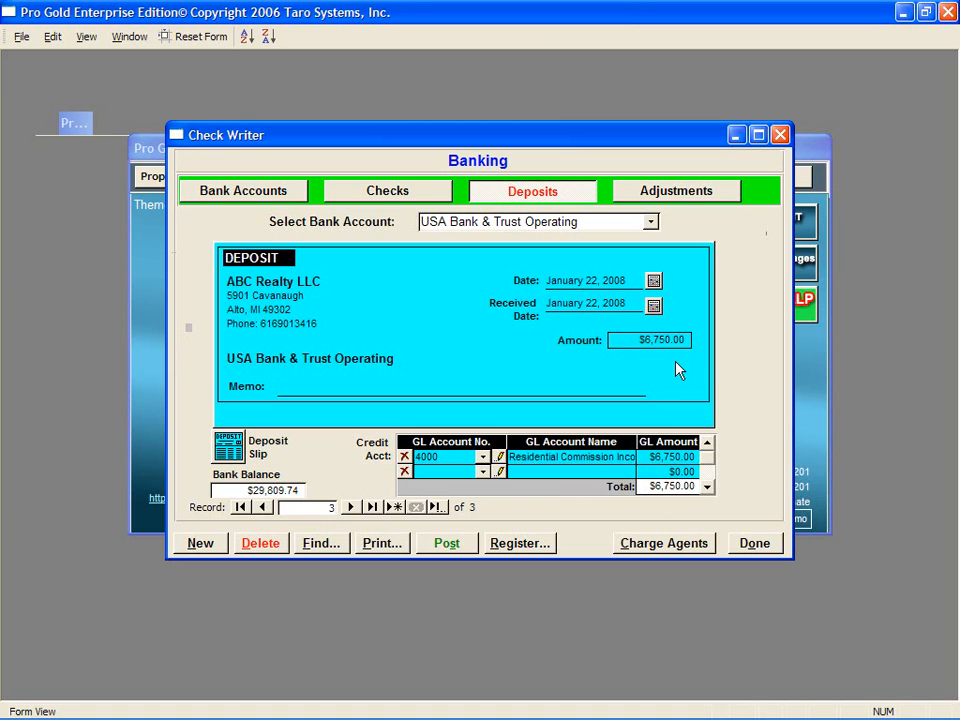
left_click(745, 550)
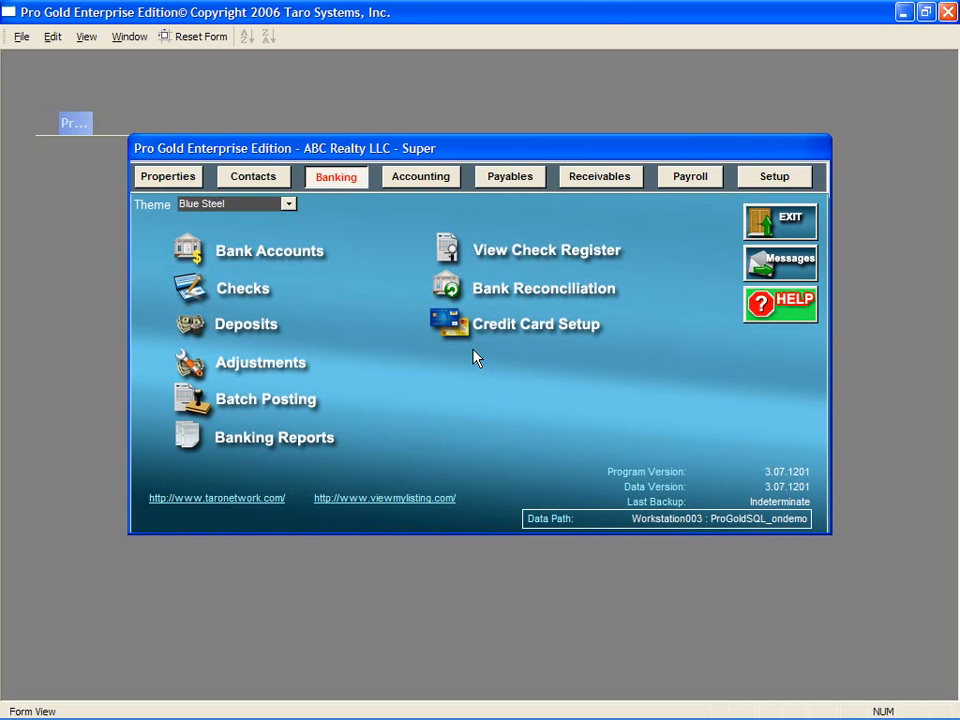
Step: Create a new Interest-type adjustment on the USA Bank & Trust Operating account
left_click(193, 368)
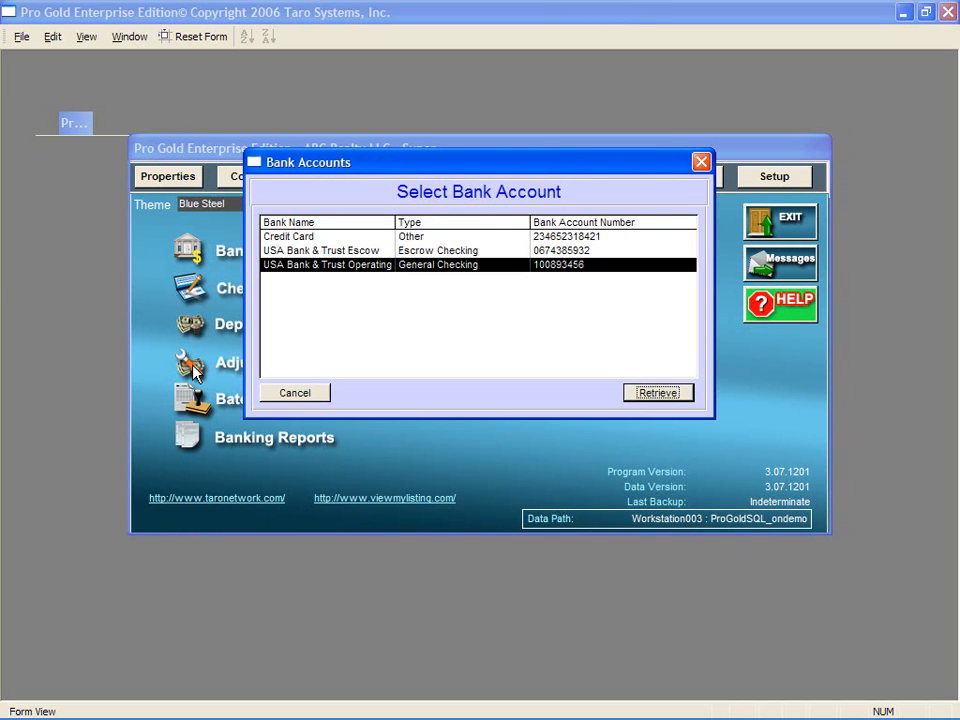
left_click(658, 392)
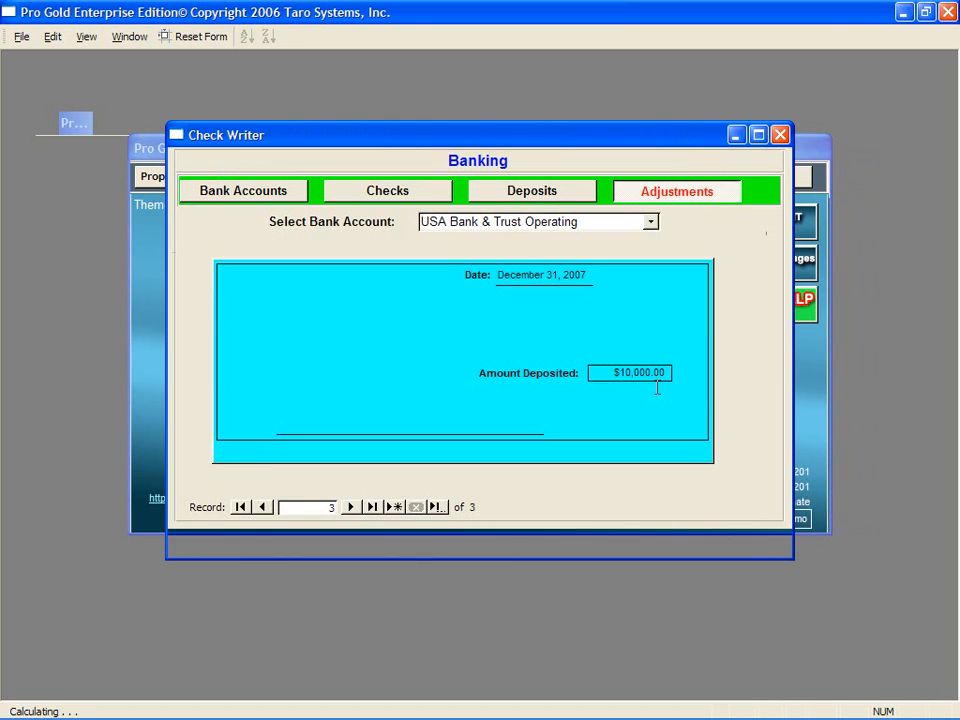
left_click(205, 543)
left_click(440, 414)
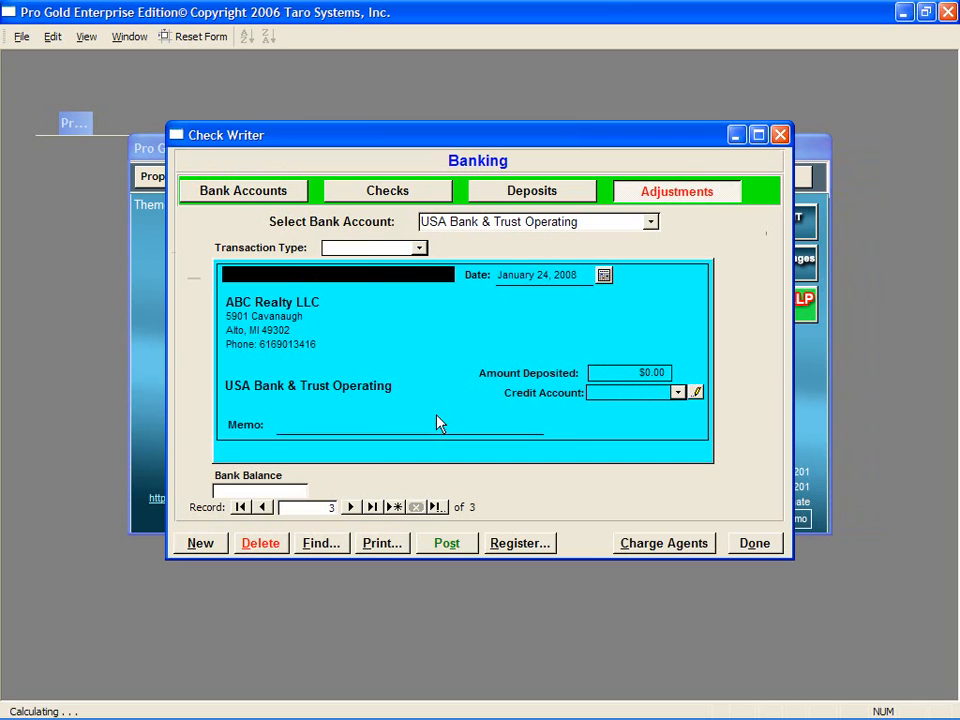
left_click(419, 248)
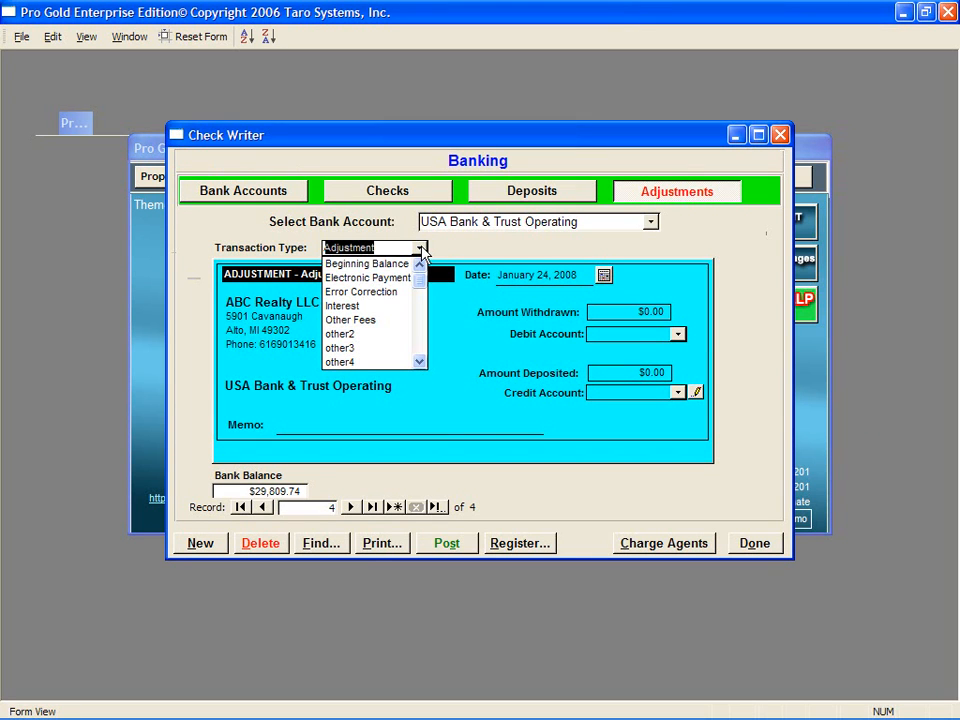
left_click(403, 306)
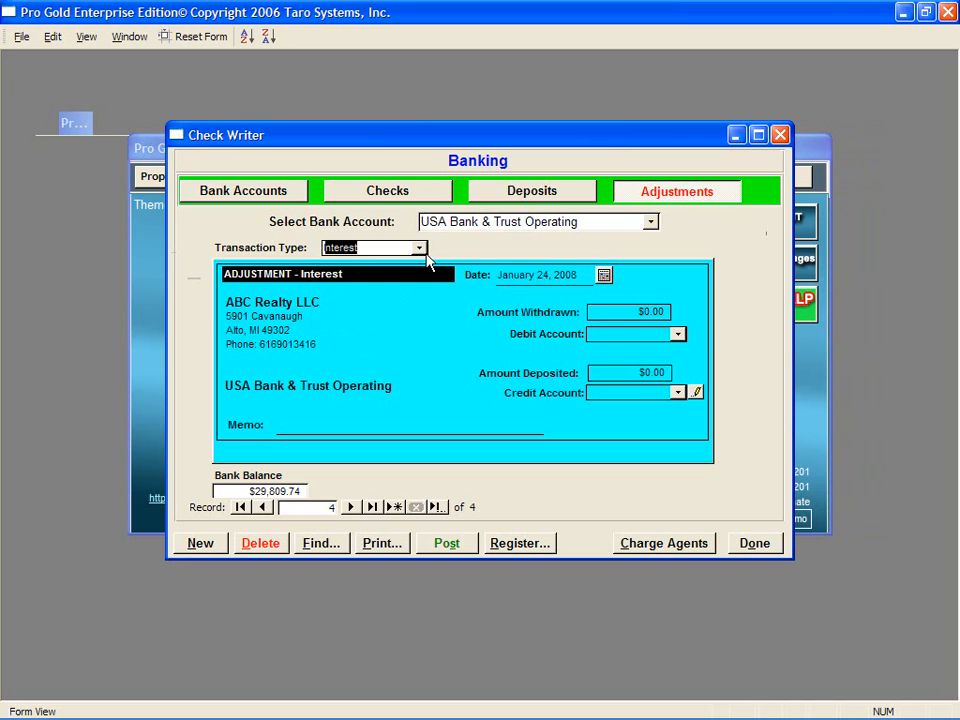
left_click_drag(578, 275, 484, 284)
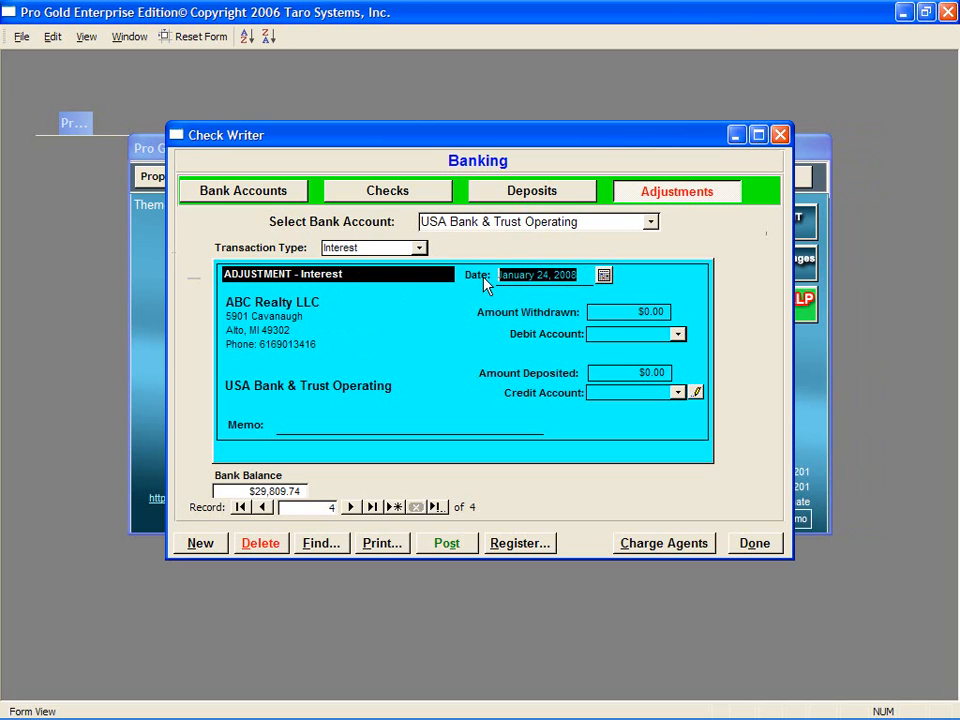
Step: Date the adjustment 01/01/2008, deposit $25.08 to 4520 Interest Income, memo 'December Interest'
type("01/01/2008")
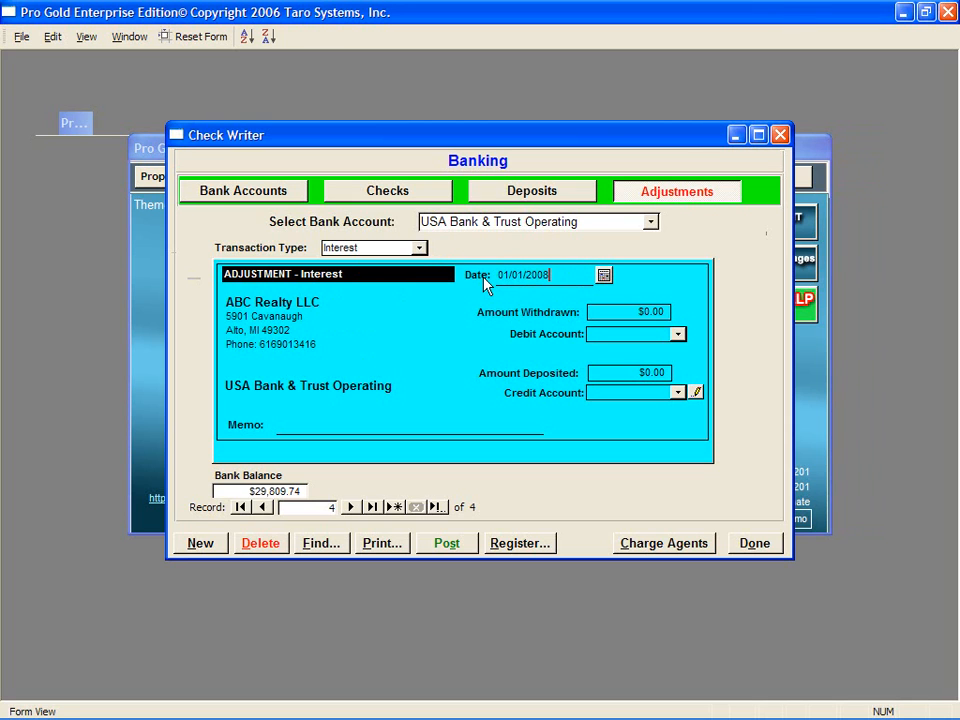
key("Tab")
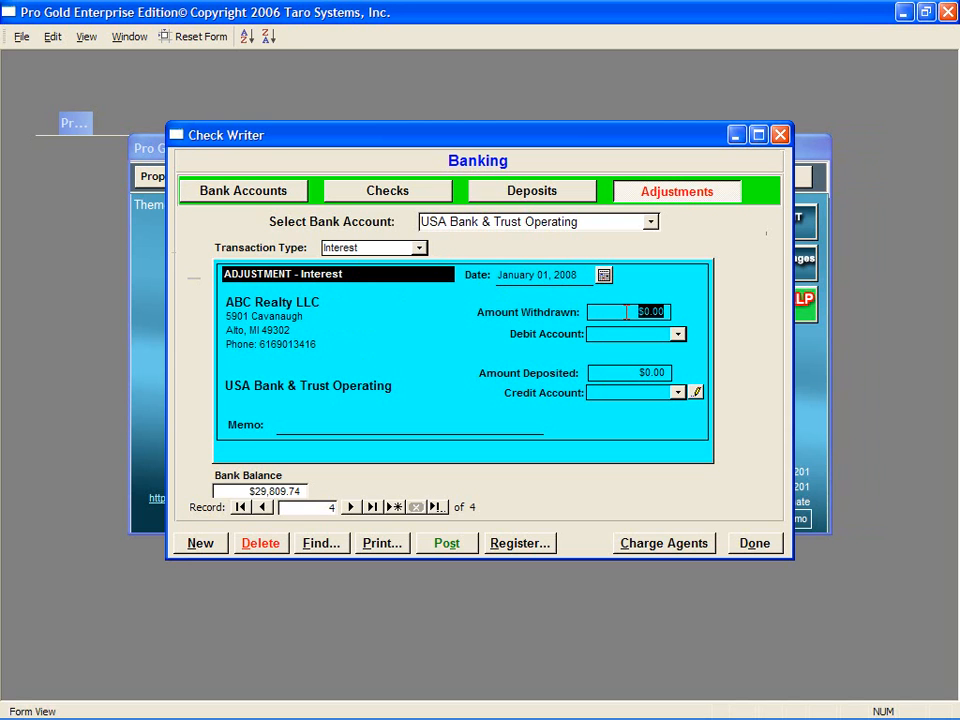
left_click_drag(631, 373, 673, 373)
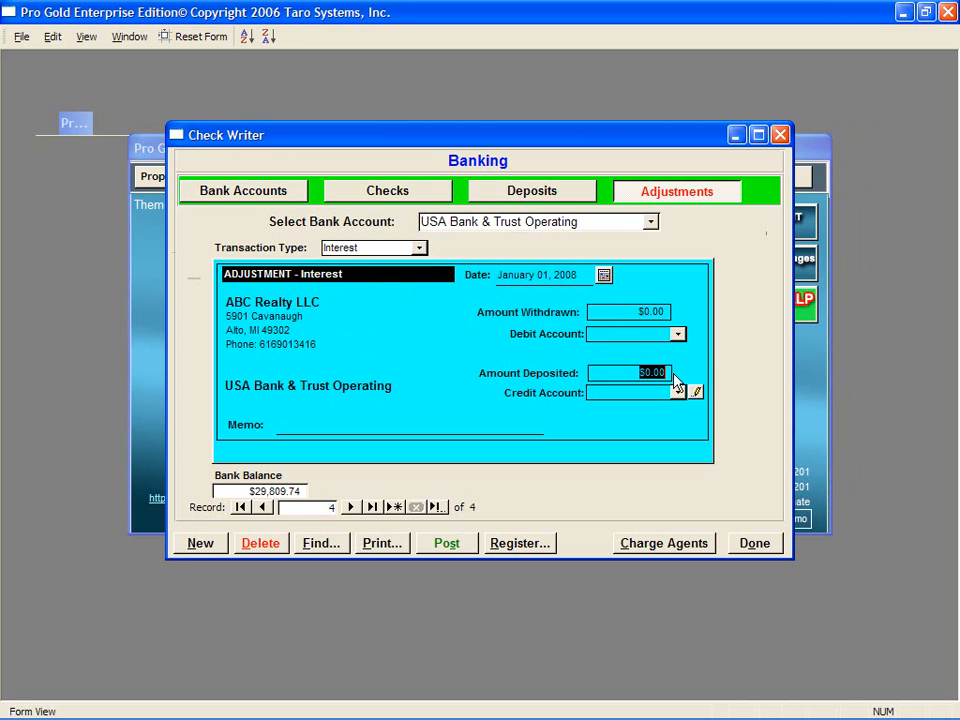
type("25.08")
key("Tab")
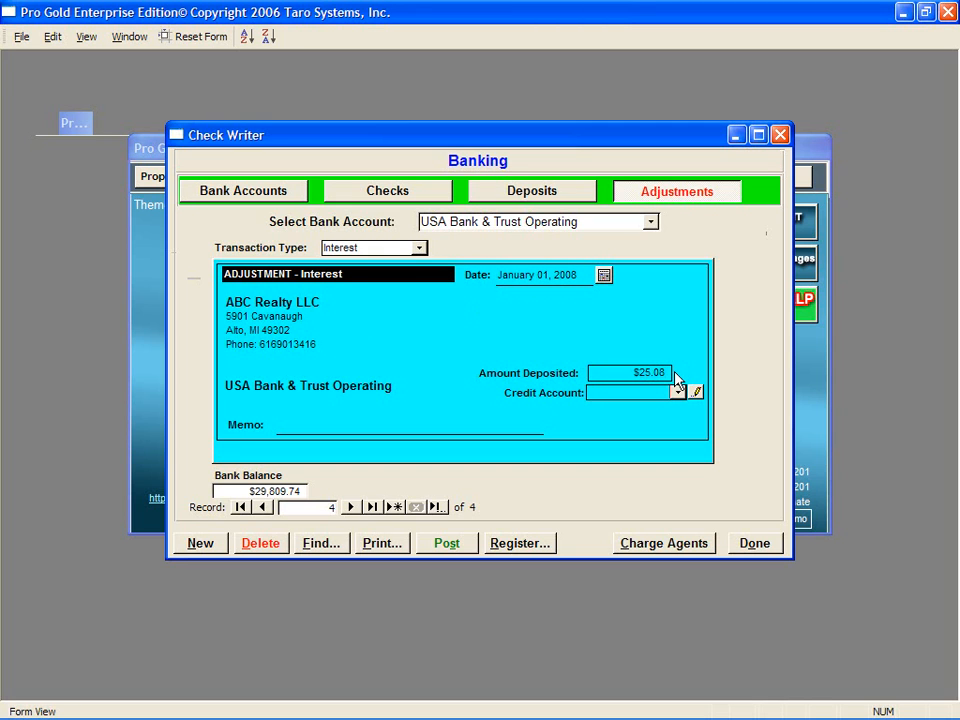
type("452")
left_click(680, 392)
left_click(688, 412)
left_click(326, 426)
type("December Interest")
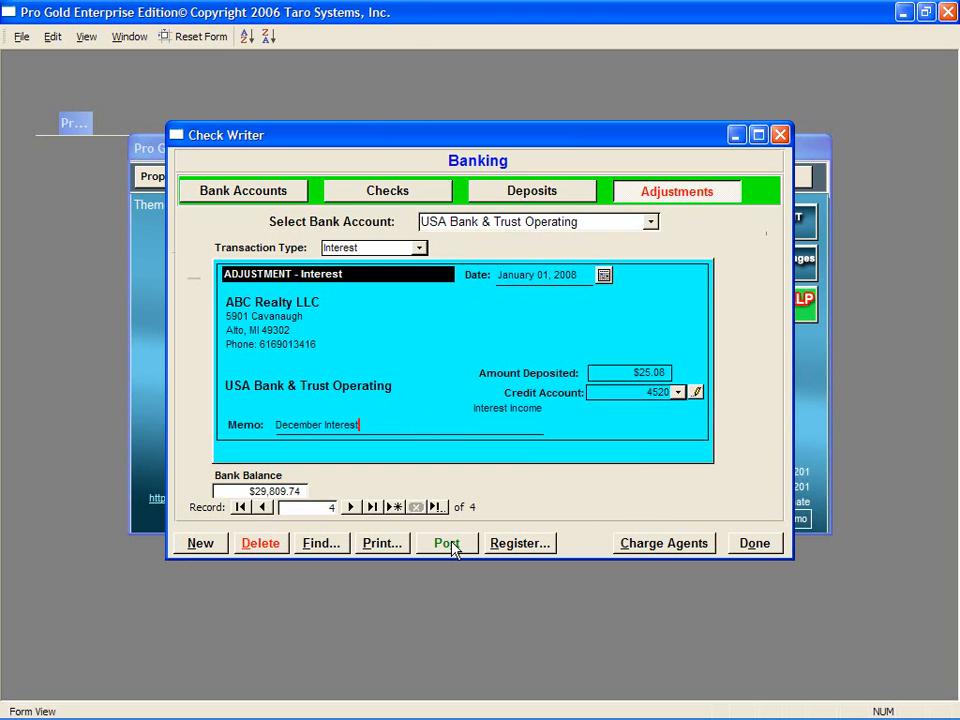
Step: Save the adjustment and go to the Batch Post screen for USA Bank & Trust Operating
left_click(754, 543)
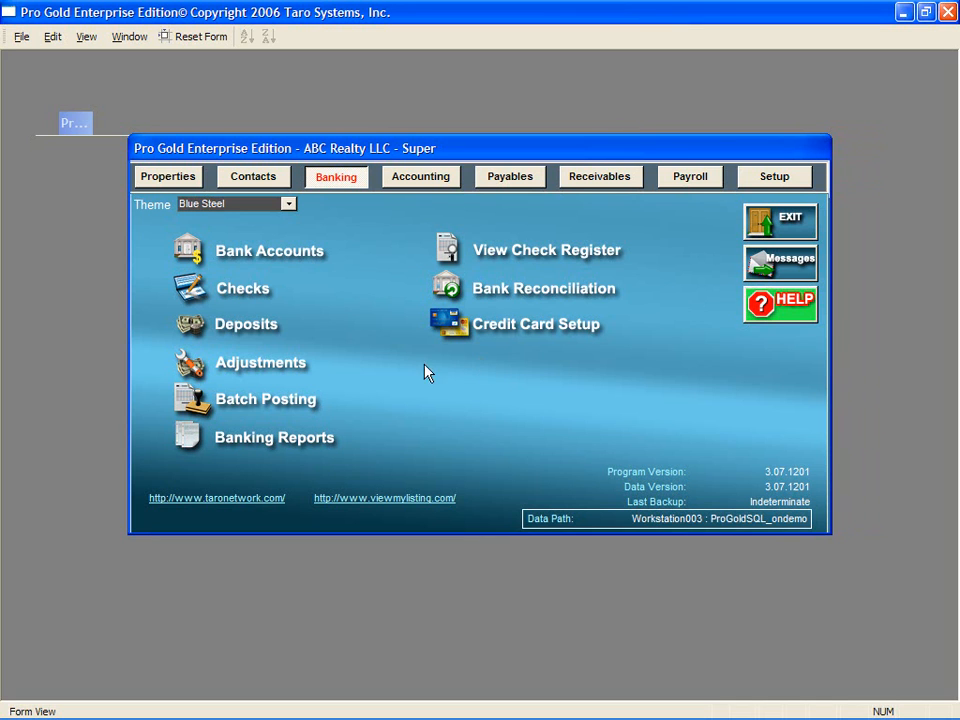
left_click(250, 370)
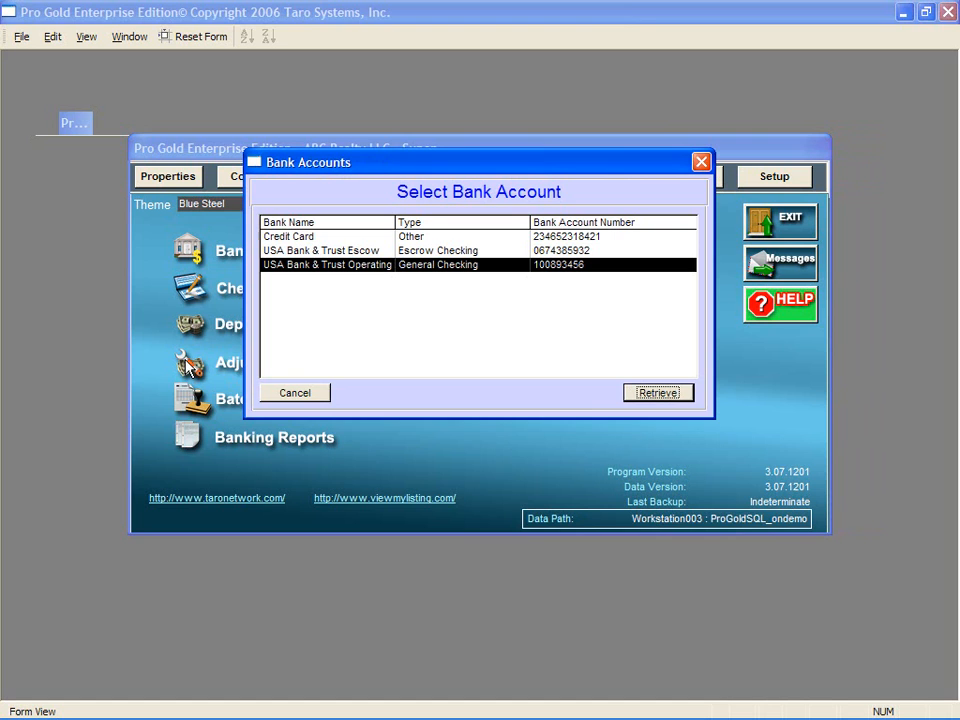
left_click(647, 393)
left_click(447, 546)
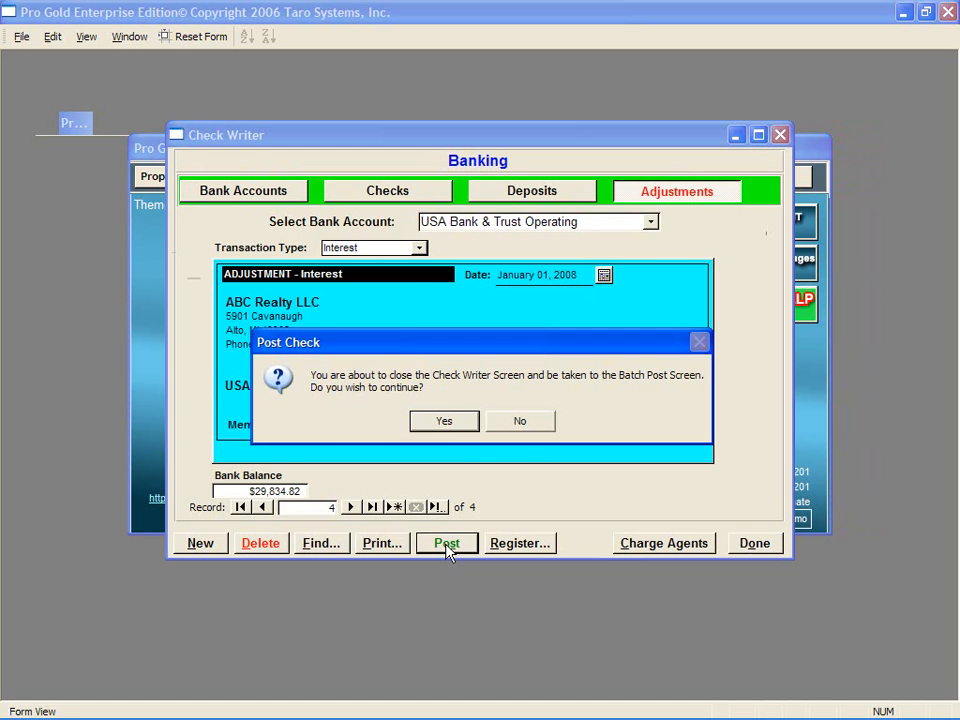
left_click(466, 423)
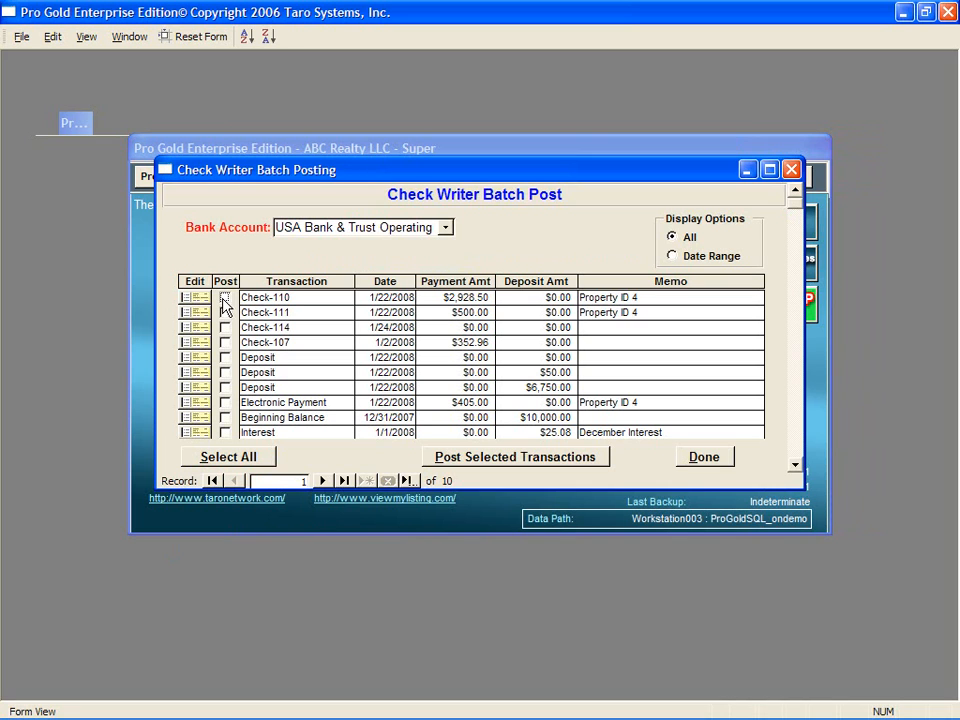
Step: Post Check-107, the $6,750.00 deposit, Beginning Balance and December Interest, then close Batch Post
left_click(225, 388)
left_click(225, 418)
left_click(225, 433)
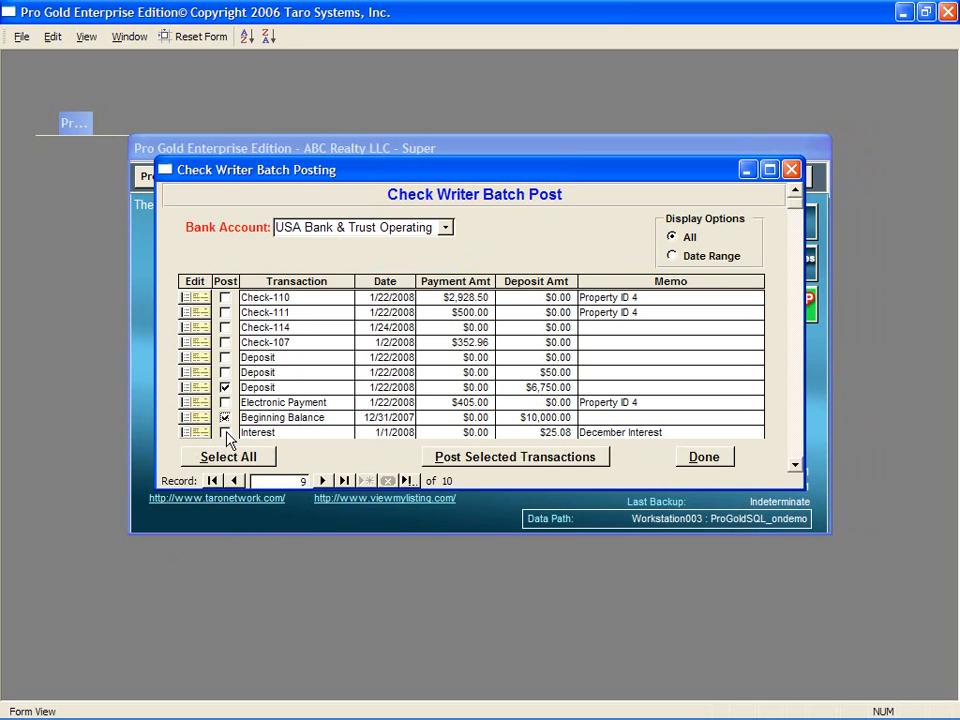
left_click(225, 343)
left_click(484, 462)
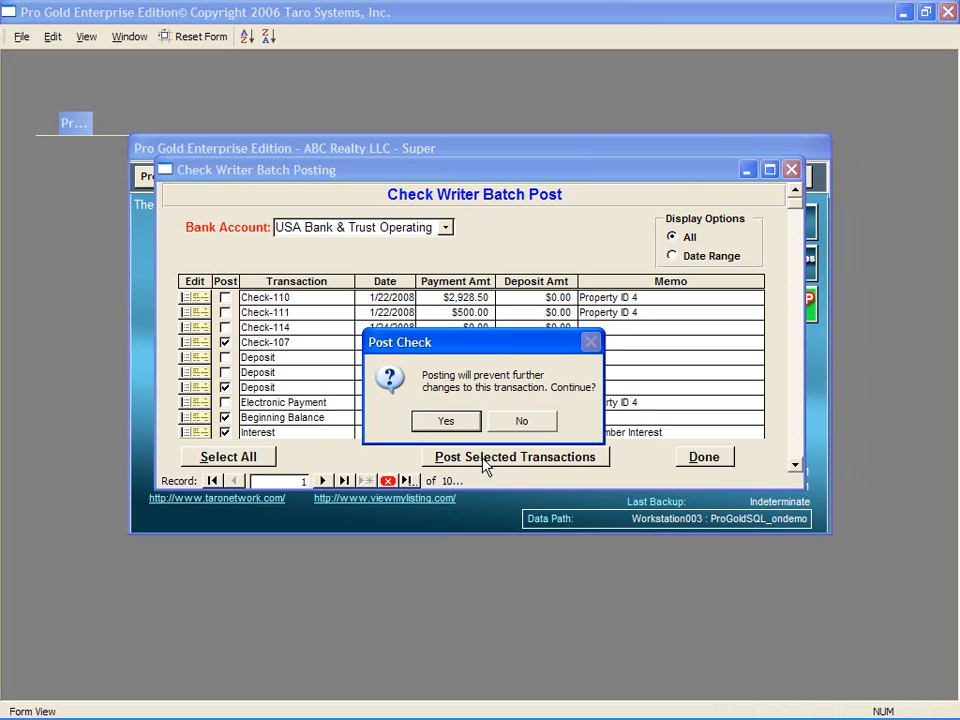
left_click(446, 420)
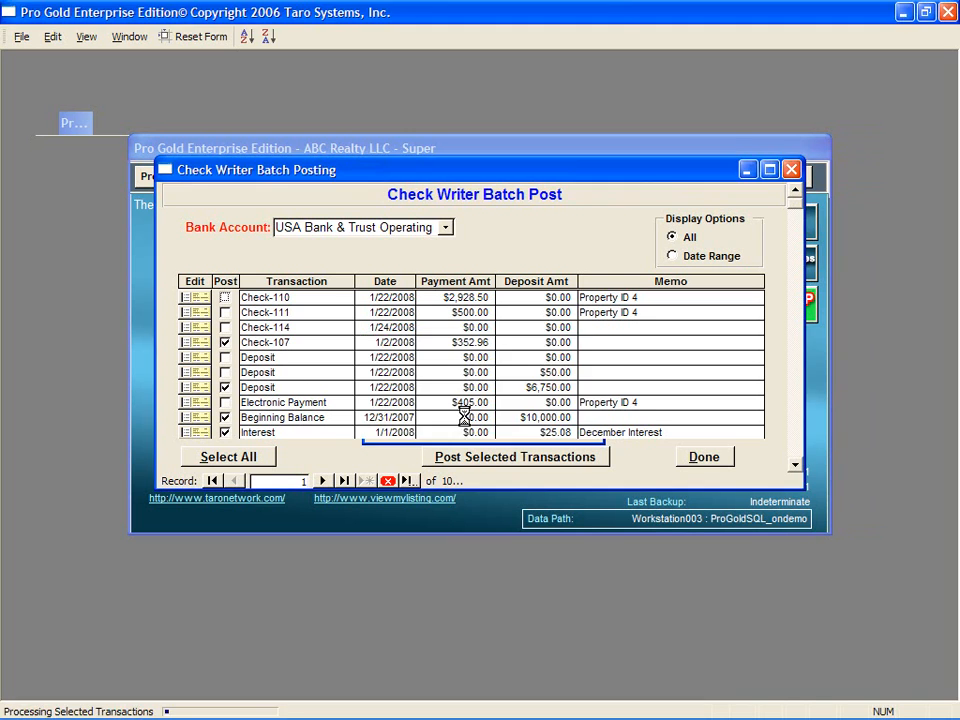
left_click(470, 420)
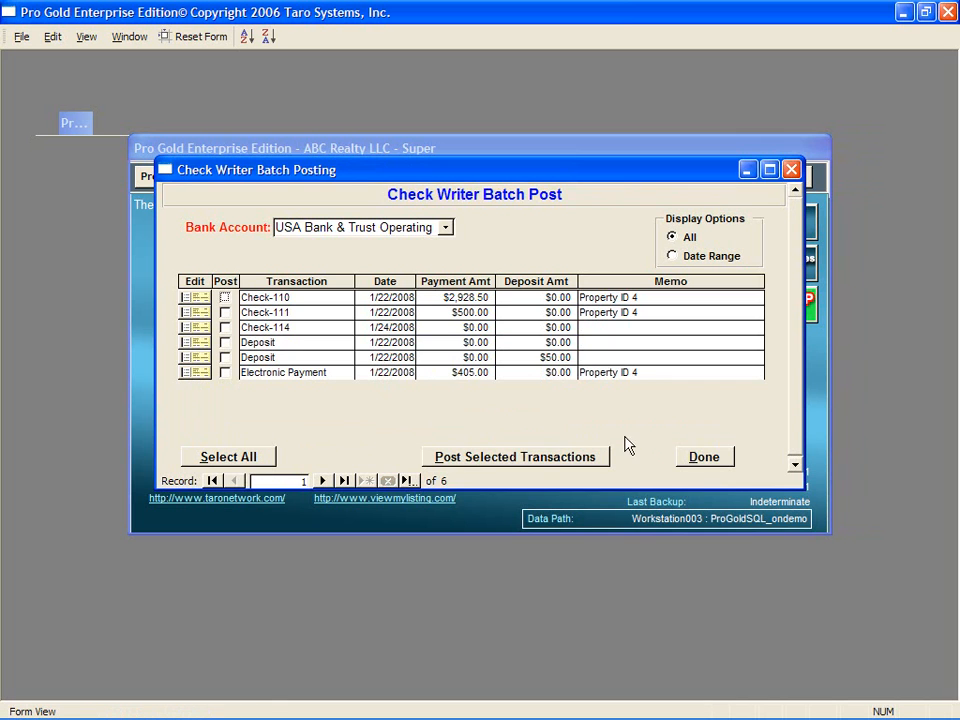
left_click(712, 459)
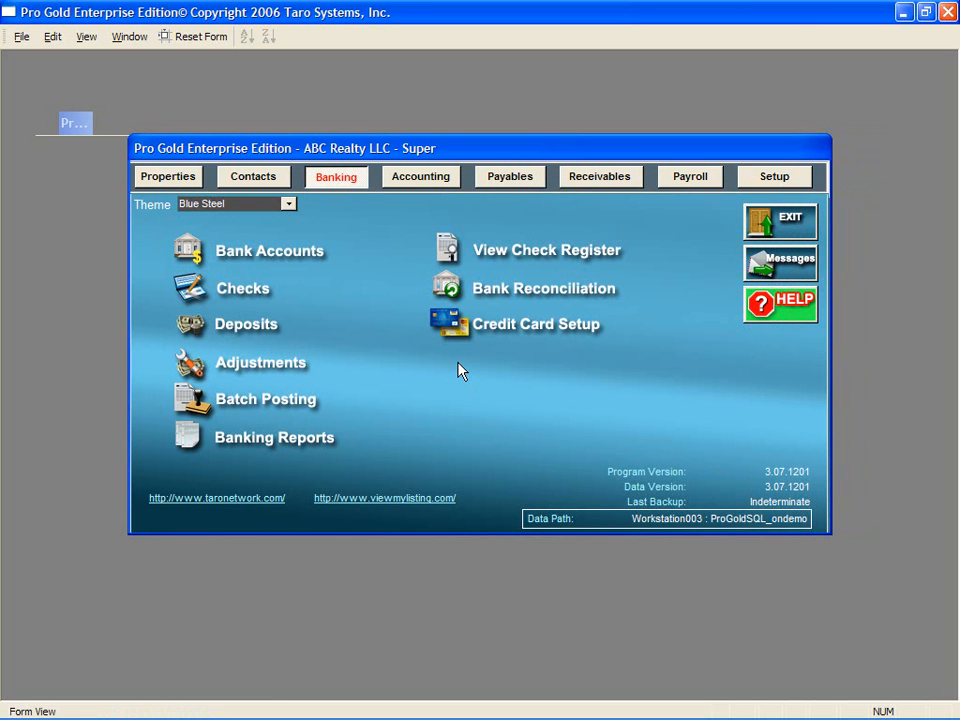